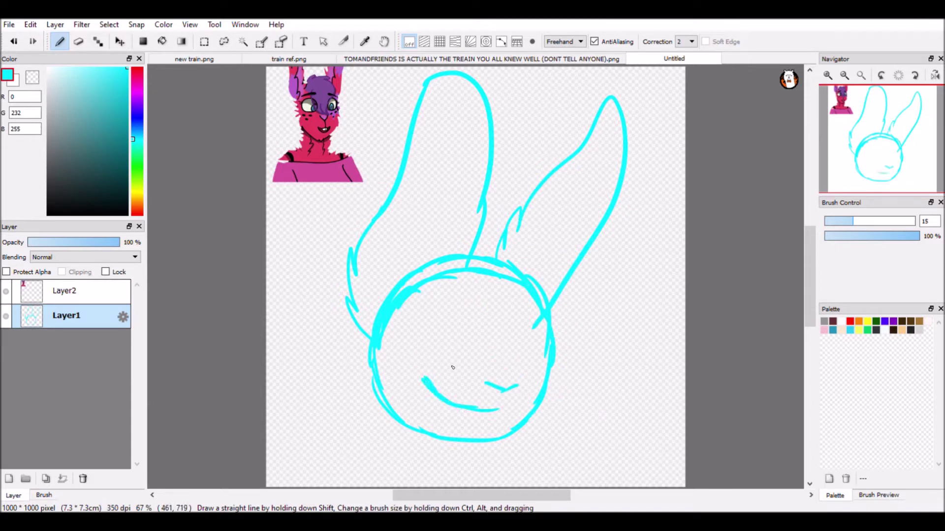
Sketch a large near eye and a narrower far eye inside the rabbit's head circle
{"action": "left_click_drag", "start_coordinate": [537, 376], "coordinate": [514, 364]}
{"action": "mouse_move", "coordinate": [478, 290]}
{"action": "left_mouse_down"}
{"action": "mouse_move", "coordinate": [479, 348]}
{"action": "mouse_move", "coordinate": [468, 295]}
{"action": "mouse_move", "coordinate": [465, 372]}
{"action": "left_mouse_up"}
{"action": "key", "text": "ctrl+z"}
{"action": "left_click_drag", "start_coordinate": [482, 327], "coordinate": [481, 290]}
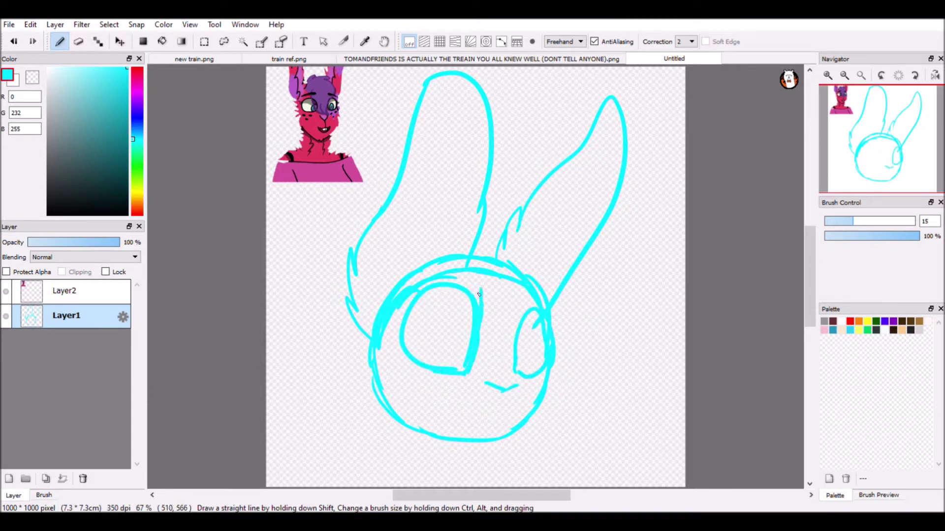
{"action": "key", "text": "ctrl+z"}
Erase the head guide lines around the near eye and redraw the near ear's base with a small tuft
{"action": "key", "text": "x"}
{"action": "left_click_drag", "start_coordinate": [479, 237], "coordinate": [467, 264]}
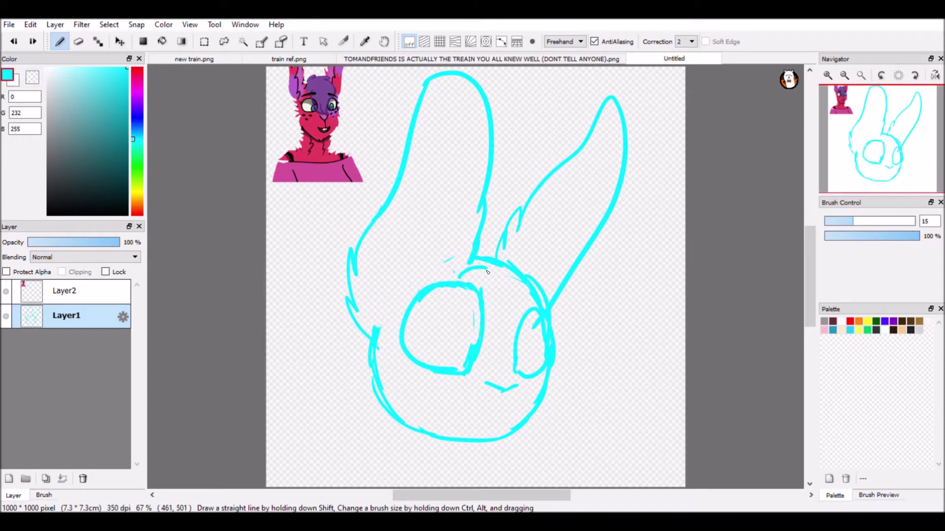
{"action": "key", "text": "ctrl+y"}
{"action": "key", "text": "ctrl+y"}
{"action": "key", "text": "ctrl+z"}
{"action": "key", "text": "ctrl+z"}
Sketch the grinning mouth below the nose and a hair fringe falling over the far eye
{"action": "left_click_drag", "start_coordinate": [445, 391], "coordinate": [502, 415]}
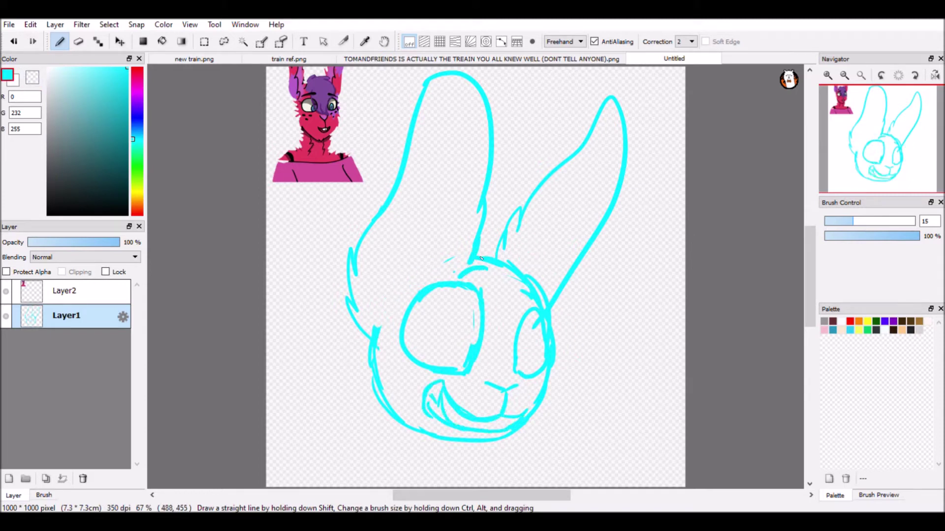
{"action": "key", "text": "ctrl+y"}
{"action": "key", "text": "ctrl+y"}
{"action": "key", "text": "ctrl+z"}
{"action": "key", "text": "ctrl+z"}
{"action": "key", "text": "ctrl+z"}
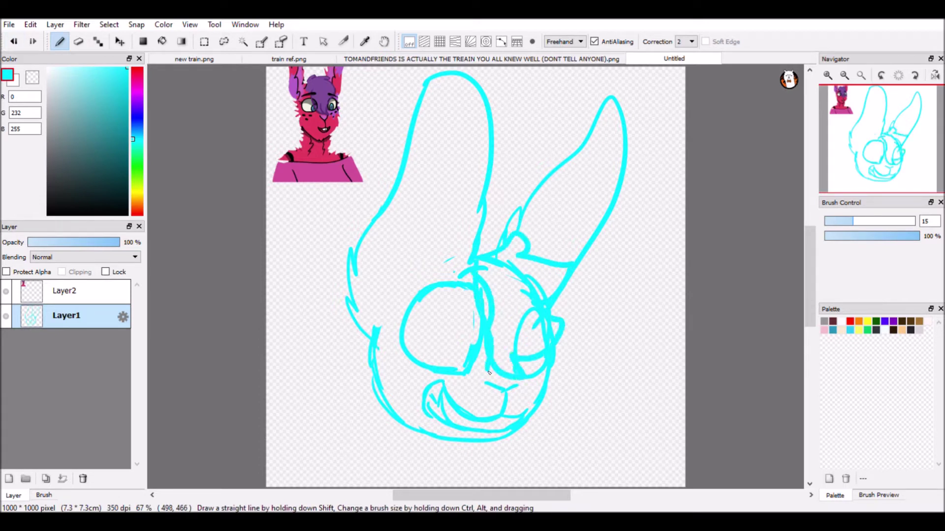
Shade the near eye's pupil and erase the far eye's lines behind the fringe
{"action": "left_click_drag", "start_coordinate": [442, 316], "coordinate": [447, 310]}
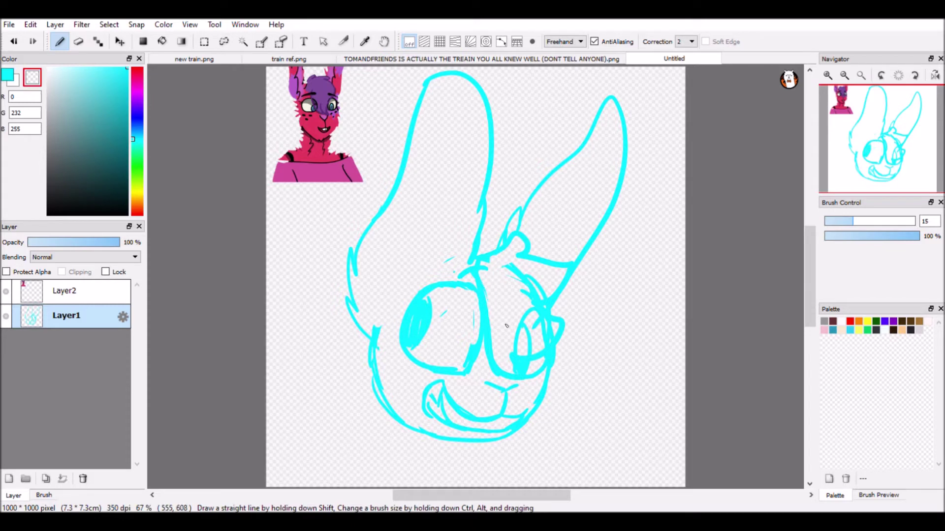
{"action": "key", "text": "ctrl+z"}
{"action": "key", "text": "ctrl+z"}
{"action": "key", "text": "ctrl+z"}
{"action": "key", "text": "ctrl+z"}
{"action": "key", "text": "ctrl+z"}
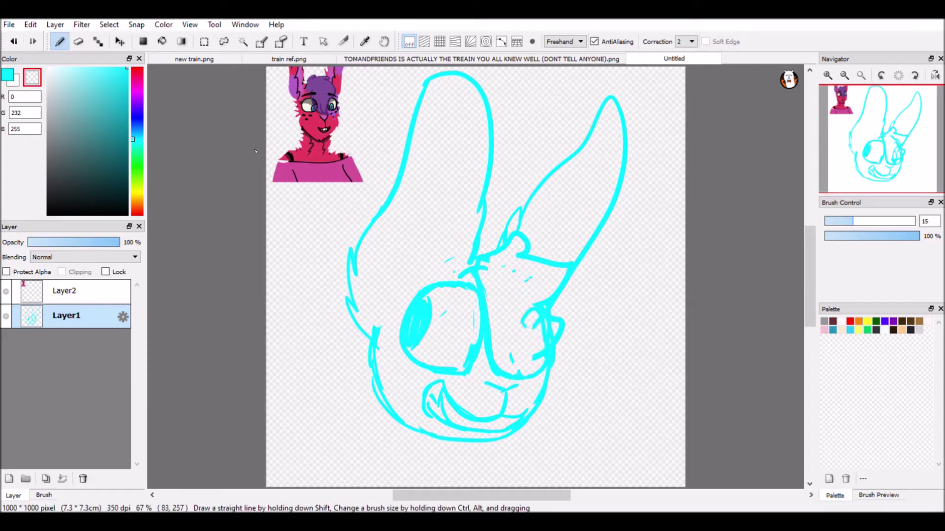
Replace the round head guide with jagged cheek fur and sketch zigzag fur inside the near ear
{"action": "left_click_drag", "start_coordinate": [391, 316], "coordinate": [366, 389]}
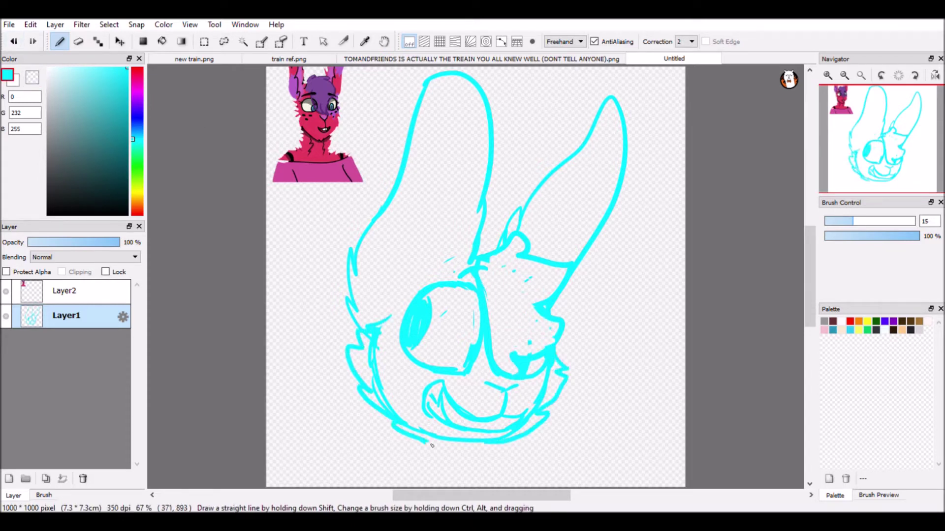
{"action": "key", "text": "x"}
{"action": "left_click_drag", "start_coordinate": [378, 344], "coordinate": [370, 367]}
{"action": "key", "text": "x"}
{"action": "mouse_move", "coordinate": [404, 278]}
{"action": "left_mouse_down"}
{"action": "mouse_move", "coordinate": [457, 170]}
{"action": "mouse_move", "coordinate": [449, 82]}
{"action": "left_mouse_up"}
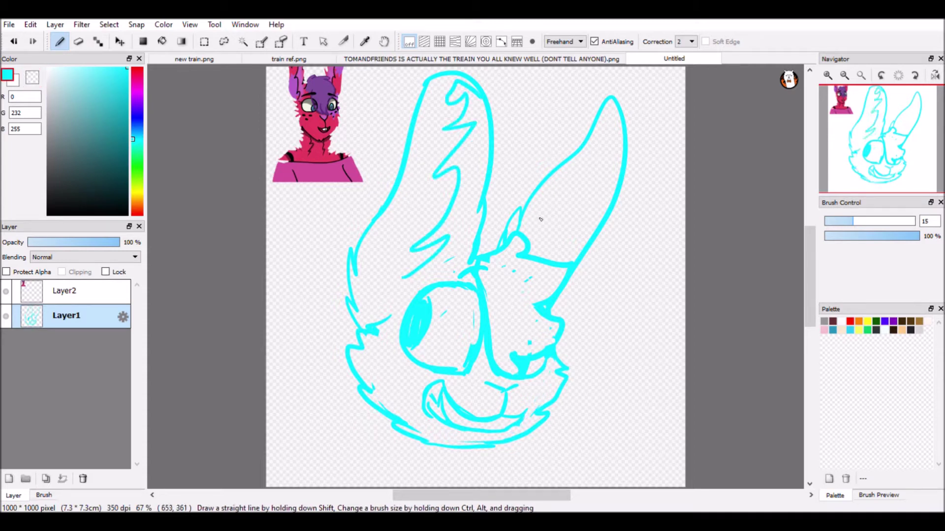
Close the TOMANDFRIENDS image and sketch the neck and shoulders under the rabbit's head
{"action": "middle_click", "coordinate": [480, 60]}
{"action": "mouse_move", "coordinate": [377, 426]}
{"action": "left_mouse_down"}
{"action": "mouse_move", "coordinate": [389, 458]}
{"action": "mouse_move", "coordinate": [291, 485]}
{"action": "left_mouse_up"}
{"action": "left_click_drag", "start_coordinate": [522, 458], "coordinate": [583, 485]}
{"action": "left_click_drag", "start_coordinate": [504, 392], "coordinate": [502, 415]}
Ink the near ear's zigzag inner fur and its outer outline in black
{"action": "left_click", "coordinate": [47, 214]}
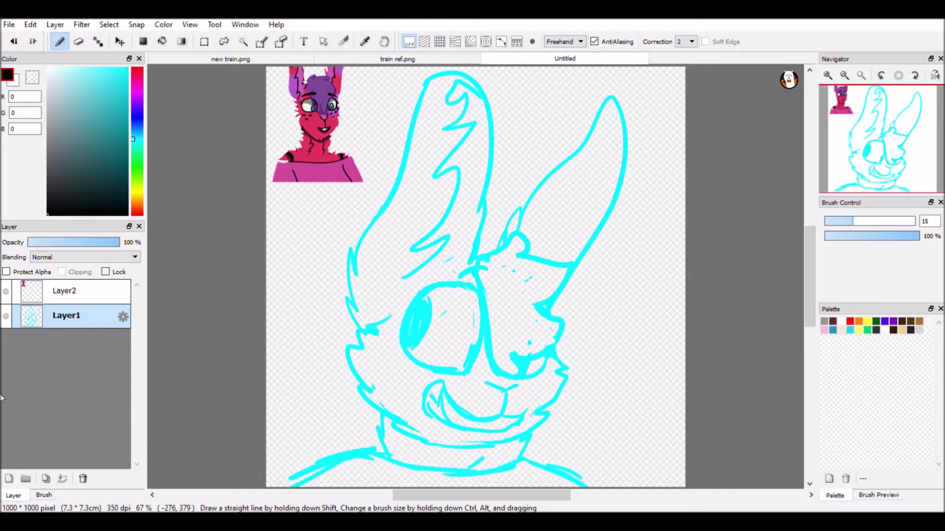
{"action": "left_click_drag", "start_coordinate": [449, 239], "coordinate": [445, 98]}
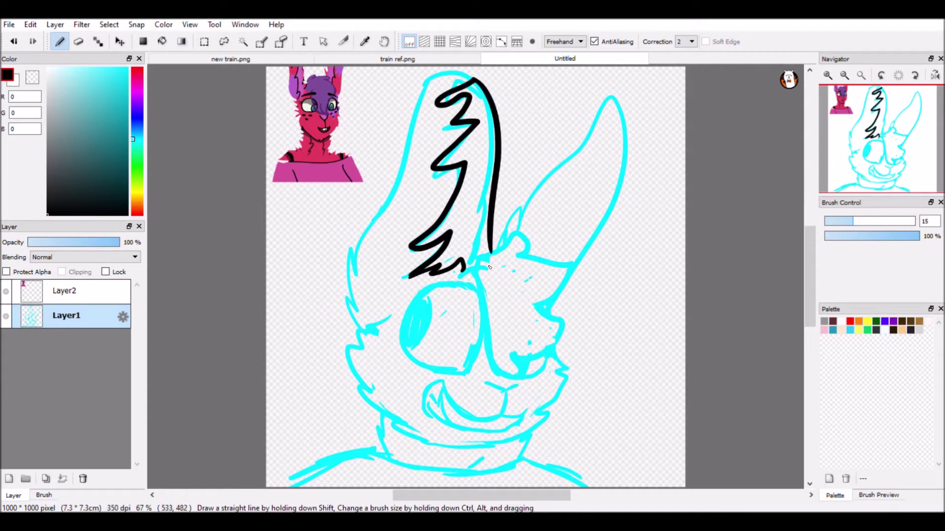
{"action": "left_click_drag", "start_coordinate": [344, 293], "coordinate": [362, 328]}
{"action": "mouse_move", "coordinate": [462, 69]}
{"action": "left_mouse_down"}
{"action": "mouse_move", "coordinate": [344, 260]}
{"action": "mouse_move", "coordinate": [482, 181]}
{"action": "mouse_move", "coordinate": [473, 264]}
{"action": "mouse_move", "coordinate": [556, 374]}
{"action": "left_mouse_up"}
{"action": "key", "text": "ctrl+z"}
{"action": "key", "text": "ctrl+z"}
Try to ink the curly hair fringe over the far eye
{"action": "mouse_move", "coordinate": [485, 256]}
{"action": "left_mouse_down"}
{"action": "mouse_move", "coordinate": [551, 345]}
{"action": "mouse_move", "coordinate": [562, 265]}
{"action": "mouse_move", "coordinate": [554, 377]}
{"action": "left_mouse_up"}
{"action": "key", "text": "ctrl+z"}
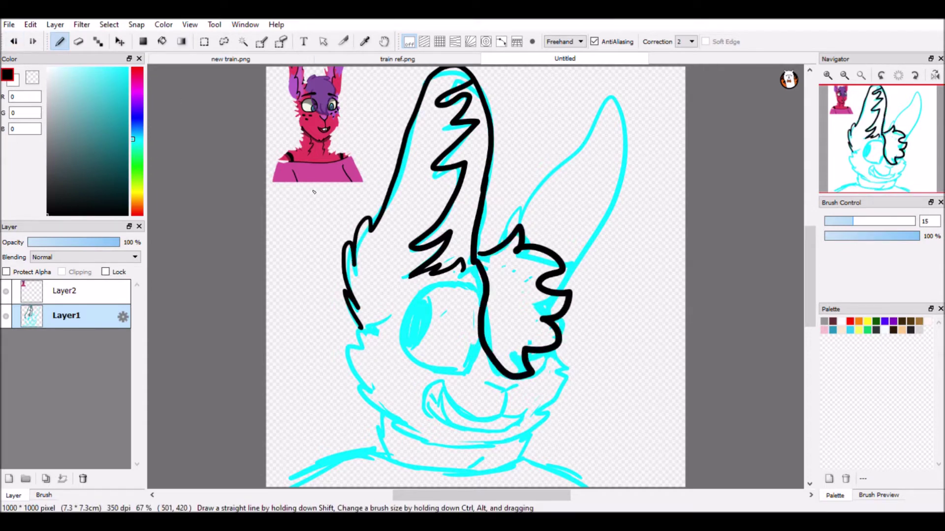
{"action": "key", "text": "ctrl+z"}
{"action": "key", "text": "ctrl+z"}
Ink the nose and the wide grinning mouth over the sketch
{"action": "left_click_drag", "start_coordinate": [489, 384], "coordinate": [502, 412]}
{"action": "key", "text": "ctrl+z"}
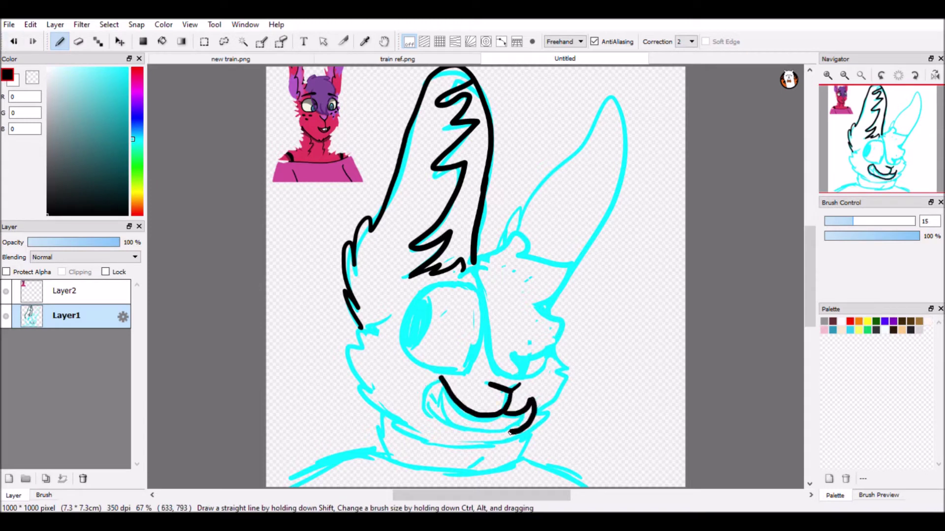
{"action": "key", "text": "ctrl+z"}
{"action": "left_click_drag", "start_coordinate": [531, 401], "coordinate": [435, 384]}
Ink the near eye's outline and fill in its black pupil
{"action": "left_click_drag", "start_coordinate": [487, 273], "coordinate": [423, 288]}
{"action": "key", "text": "ctrl+z"}
{"action": "mouse_move", "coordinate": [479, 295]}
{"action": "left_mouse_down"}
{"action": "mouse_move", "coordinate": [467, 375]}
{"action": "mouse_move", "coordinate": [426, 293]}
{"action": "left_mouse_up"}
Ink the pointed tuft between the ears and the jagged fringe covering the far eye
{"action": "left_click_drag", "start_coordinate": [484, 256], "coordinate": [546, 310]}
{"action": "left_click_drag", "start_coordinate": [481, 273], "coordinate": [556, 352]}
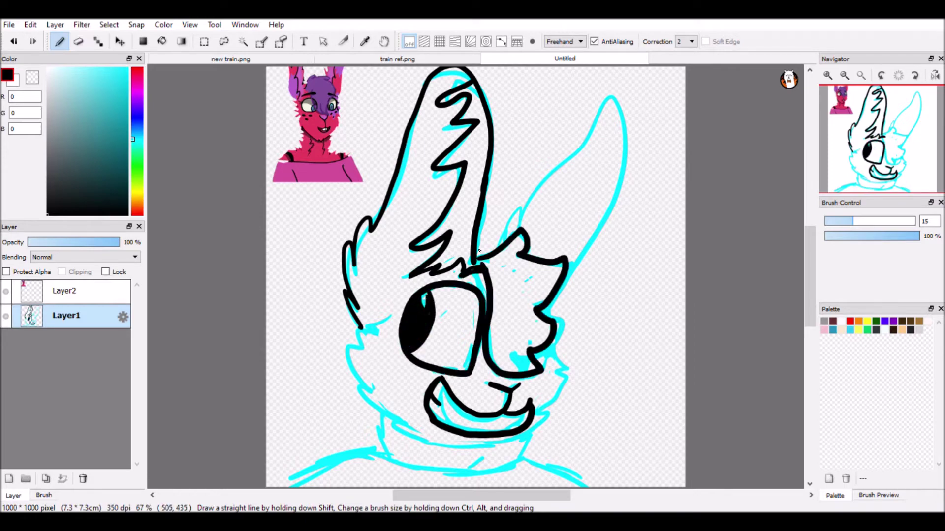
{"action": "key", "text": "h"}
{"action": "left_click_drag", "start_coordinate": [472, 232], "coordinate": [384, 295]}
{"action": "left_click_drag", "start_coordinate": [403, 276], "coordinate": [457, 376]}
{"action": "key", "text": "h"}
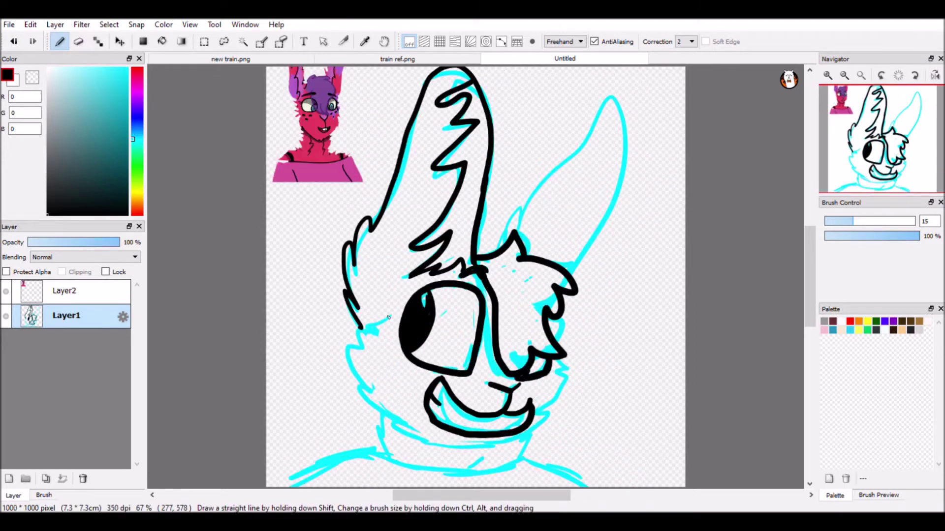
Ink the far ear's outline with small fur spikes at its base
{"action": "left_click_drag", "start_coordinate": [354, 339], "coordinate": [394, 315]}
{"action": "left_click", "coordinate": [14, 41]}
{"action": "left_click_drag", "start_coordinate": [499, 224], "coordinate": [504, 246]}
{"action": "left_click_drag", "start_coordinate": [514, 197], "coordinate": [534, 228]}
{"action": "left_click", "coordinate": [15, 42]}
{"action": "left_click_drag", "start_coordinate": [392, 425], "coordinate": [390, 463]}
{"action": "left_click", "coordinate": [15, 41]}
{"action": "left_click_drag", "start_coordinate": [596, 190], "coordinate": [806, 95]}
{"action": "key", "text": "ctrl+z"}
{"action": "mouse_move", "coordinate": [564, 232]}
{"action": "left_mouse_down"}
{"action": "mouse_move", "coordinate": [603, 107]}
{"action": "mouse_move", "coordinate": [561, 310]}
{"action": "left_mouse_up"}
{"action": "key", "text": "ctrl+z"}
Ink the curved line at the near ear's base and the jagged fur around the cheeks and jaw
{"action": "left_click_drag", "start_coordinate": [392, 316], "coordinate": [362, 327]}
{"action": "left_click_drag", "start_coordinate": [362, 330], "coordinate": [443, 433]}
{"action": "key", "text": "ctrl+z"}
{"action": "mouse_move", "coordinate": [396, 312]}
{"action": "left_mouse_down"}
{"action": "mouse_move", "coordinate": [354, 327]}
{"action": "mouse_move", "coordinate": [553, 418]}
{"action": "left_mouse_up"}
{"action": "key", "text": "ctrl+z"}
{"action": "left_click", "coordinate": [32, 77]}
{"action": "left_click", "coordinate": [8, 75]}
Ink the neck sides, the collar curve and both shoulder lines
{"action": "left_click_drag", "start_coordinate": [398, 433], "coordinate": [400, 453]}
{"action": "mouse_move", "coordinate": [524, 438]}
{"action": "left_mouse_down"}
{"action": "mouse_move", "coordinate": [402, 451]}
{"action": "mouse_move", "coordinate": [524, 454]}
{"action": "left_mouse_up"}
{"action": "mouse_move", "coordinate": [399, 450]}
{"action": "left_mouse_down"}
{"action": "mouse_move", "coordinate": [536, 457]}
{"action": "mouse_move", "coordinate": [597, 487]}
{"action": "left_mouse_up"}
{"action": "key", "text": "ctrl+z"}
{"action": "key", "text": "ctrl+z"}
{"action": "mouse_move", "coordinate": [525, 455]}
{"action": "left_mouse_down"}
{"action": "mouse_move", "coordinate": [400, 456]}
{"action": "mouse_move", "coordinate": [268, 485]}
{"action": "left_mouse_up"}
{"action": "left_click_drag", "start_coordinate": [525, 447], "coordinate": [637, 477]}
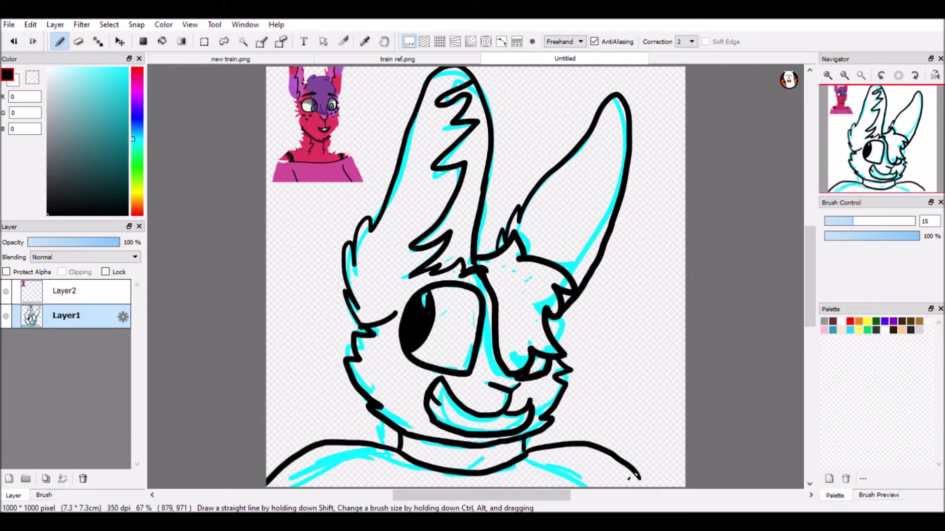
Move Layer1 above Layer2 and handwrite "crap wrong layer omg" beside the character
{"action": "left_click_drag", "start_coordinate": [66, 315], "coordinate": [66, 286]}
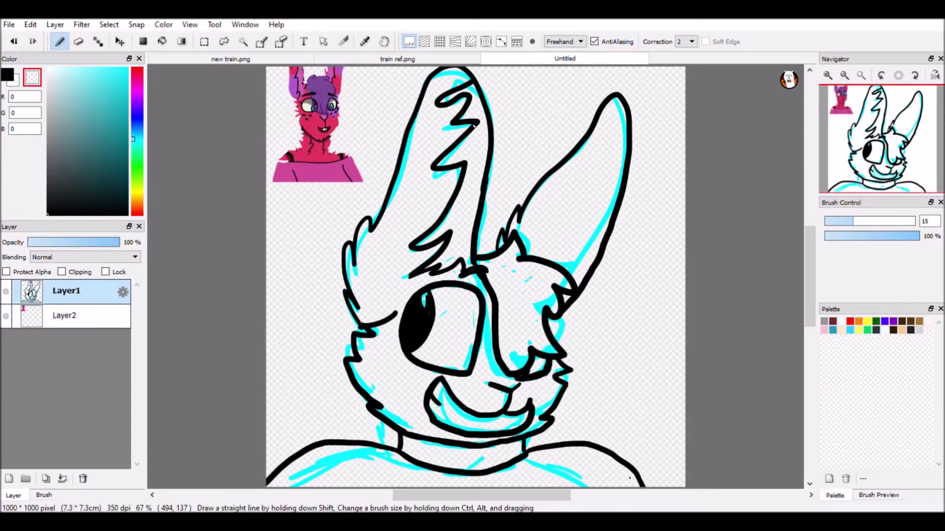
{"action": "mouse_move", "coordinate": [269, 219]}
{"action": "left_mouse_down"}
{"action": "mouse_move", "coordinate": [325, 232]}
{"action": "mouse_move", "coordinate": [320, 244]}
{"action": "left_mouse_up"}
{"action": "left_click_drag", "start_coordinate": [270, 268], "coordinate": [337, 281]}
{"action": "left_click_drag", "start_coordinate": [280, 295], "coordinate": [290, 315]}
{"action": "left_click_drag", "start_coordinate": [290, 307], "coordinate": [337, 320]}
{"action": "mouse_move", "coordinate": [278, 339]}
{"action": "left_mouse_down"}
{"action": "mouse_move", "coordinate": [295, 355]}
{"action": "mouse_move", "coordinate": [327, 357]}
{"action": "left_mouse_up"}
Erase the whole drawing and the handwritten note from Layer1, keeping the reference picture
{"action": "key", "text": "e"}
{"action": "mouse_move", "coordinate": [473, 74]}
{"action": "left_mouse_down"}
{"action": "mouse_move", "coordinate": [320, 295]}
{"action": "mouse_move", "coordinate": [348, 450]}
{"action": "mouse_move", "coordinate": [618, 93]}
{"action": "mouse_move", "coordinate": [364, 389]}
{"action": "mouse_move", "coordinate": [546, 333]}
{"action": "left_mouse_up"}
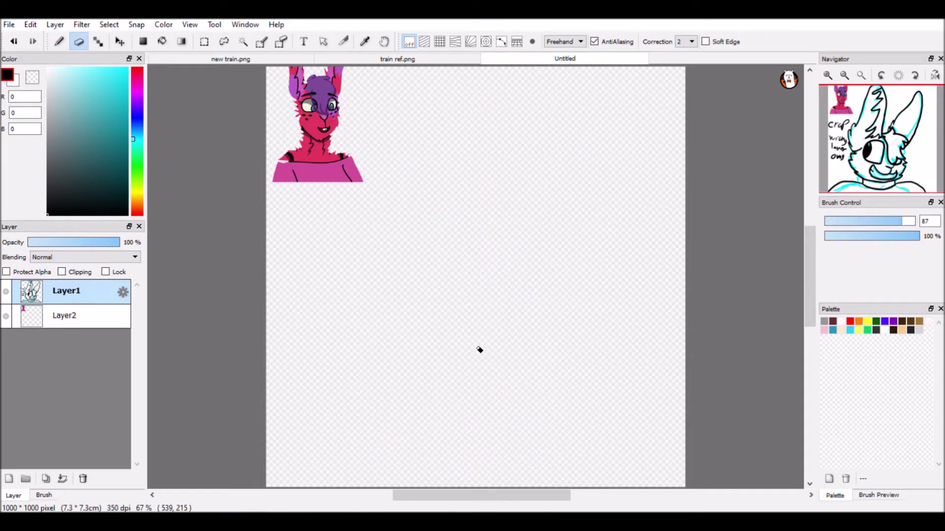
Sketch a large cyan circle for the head in the lower part of the canvas
{"action": "key", "text": "b"}
{"action": "left_click_drag", "start_coordinate": [398, 304], "coordinate": [498, 238]}
{"action": "mouse_move", "coordinate": [432, 257]}
{"action": "left_mouse_down"}
{"action": "mouse_move", "coordinate": [597, 320]}
{"action": "mouse_move", "coordinate": [463, 230]}
{"action": "left_mouse_up"}
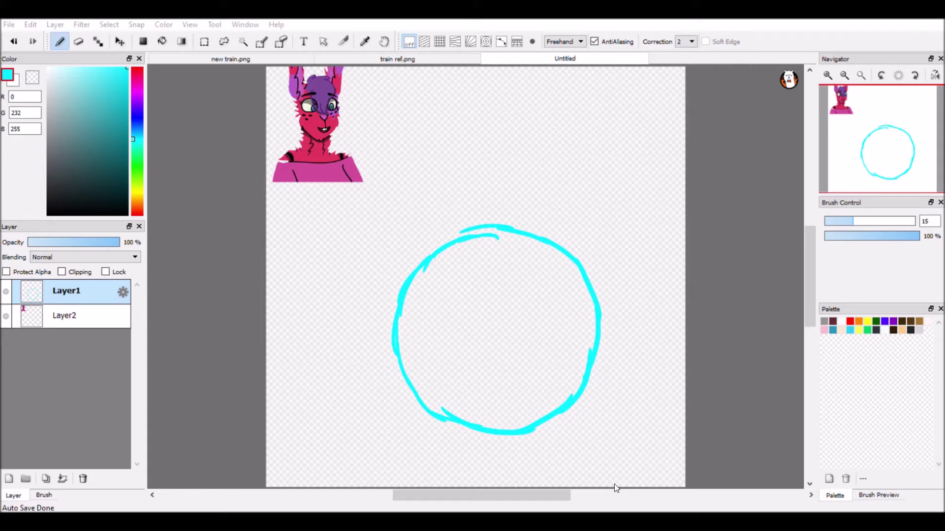
Sketch the nose, a smiling mouth and two large eyes with a brow mark inside the head circle
{"action": "left_click_drag", "start_coordinate": [498, 364], "coordinate": [532, 370]}
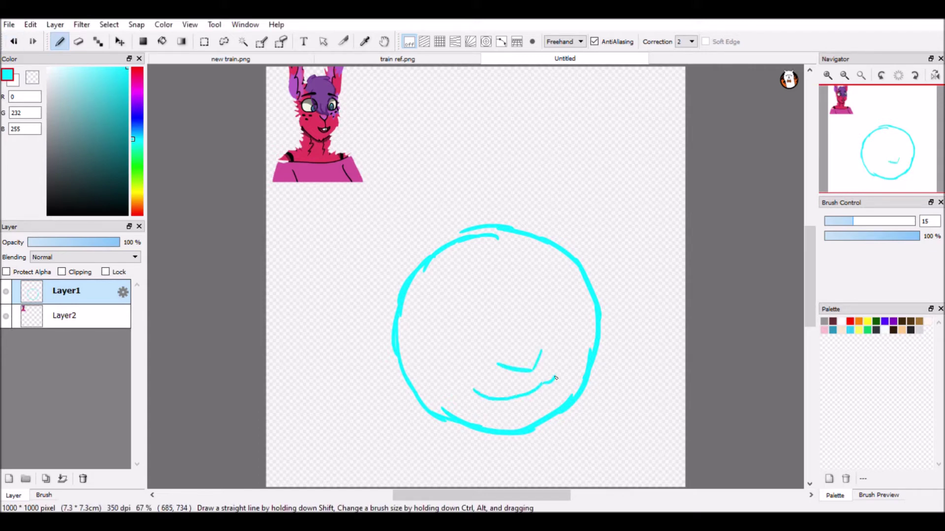
{"action": "left_click_drag", "start_coordinate": [446, 342], "coordinate": [462, 274]}
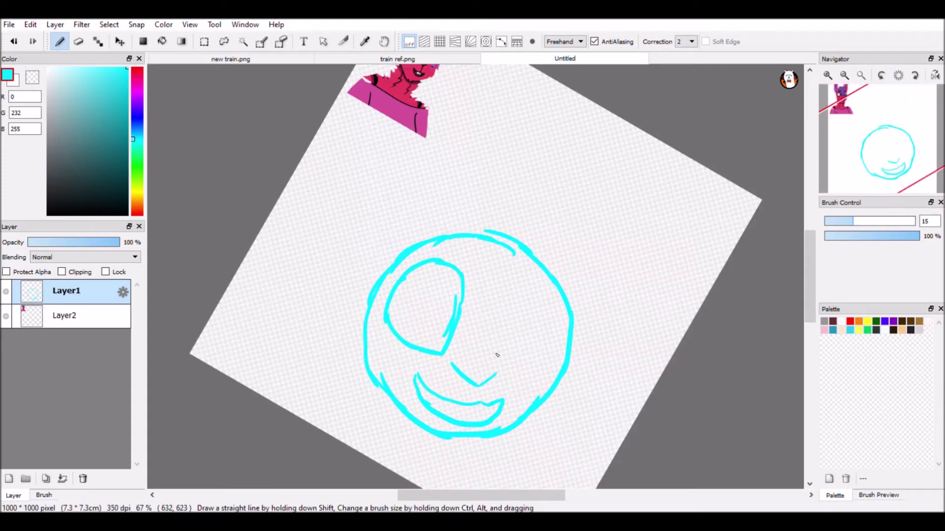
{"action": "key", "text": "ctrl+alt+0"}
{"action": "left_click_drag", "start_coordinate": [452, 264], "coordinate": [460, 260]}
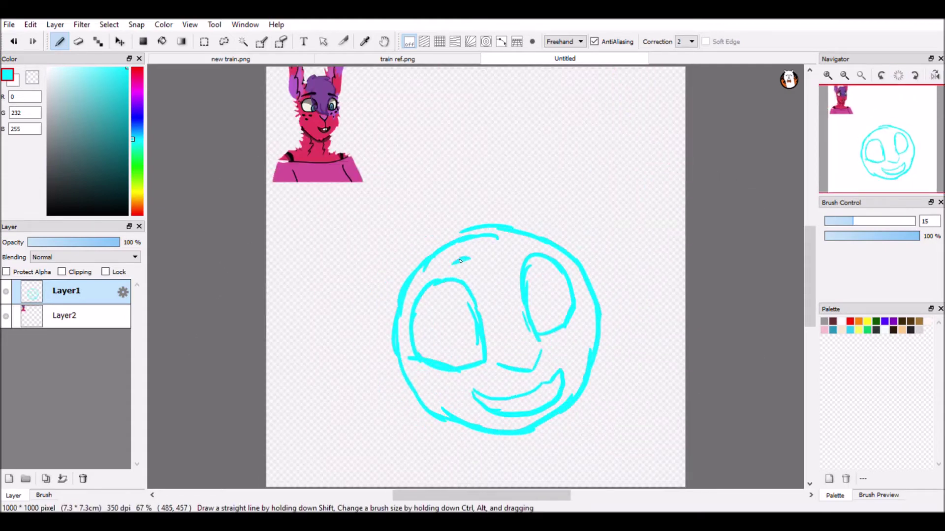
Sketch the hair fringe sweeping over the far eye and two curved ears above the head
{"action": "key", "text": "ctrl+z"}
{"action": "key", "text": "x"}
{"action": "key", "text": "x"}
{"action": "key", "text": "x"}
{"action": "key", "text": "ctrl+z"}
{"action": "left_click_drag", "start_coordinate": [480, 229], "coordinate": [526, 330]}
{"action": "key", "text": "ctrl+z"}
{"action": "mouse_move", "coordinate": [482, 228]}
{"action": "left_mouse_down"}
{"action": "mouse_move", "coordinate": [524, 244]}
{"action": "mouse_move", "coordinate": [491, 296]}
{"action": "mouse_move", "coordinate": [566, 253]}
{"action": "mouse_move", "coordinate": [560, 310]}
{"action": "left_mouse_up"}
{"action": "key", "text": "ctrl+z"}
{"action": "mouse_move", "coordinate": [389, 320]}
{"action": "left_mouse_down"}
{"action": "mouse_move", "coordinate": [349, 270]}
{"action": "mouse_move", "coordinate": [523, 84]}
{"action": "mouse_move", "coordinate": [467, 224]}
{"action": "left_mouse_up"}
{"action": "left_click_drag", "start_coordinate": [503, 194], "coordinate": [595, 186]}
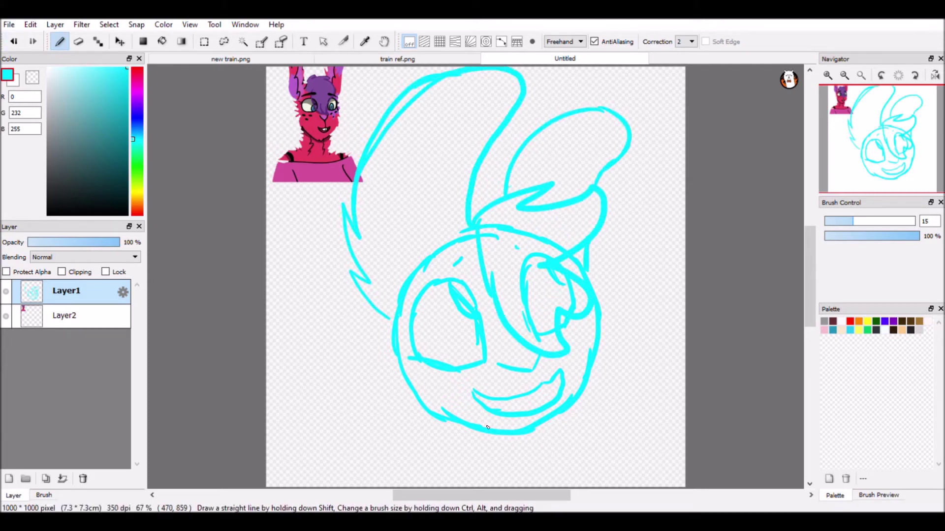
Sketch jagged fur around both cheeks and along the chin
{"action": "left_click_drag", "start_coordinate": [397, 309], "coordinate": [377, 382]}
{"action": "left_click_drag", "start_coordinate": [378, 389], "coordinate": [502, 443]}
{"action": "left_click_drag", "start_coordinate": [424, 428], "coordinate": [541, 437]}
{"action": "left_click_drag", "start_coordinate": [585, 273], "coordinate": [630, 379]}
{"action": "key", "text": "ctrl+z"}
{"action": "left_click_drag", "start_coordinate": [586, 266], "coordinate": [642, 297]}
{"action": "left_click_drag", "start_coordinate": [628, 355], "coordinate": [544, 423]}
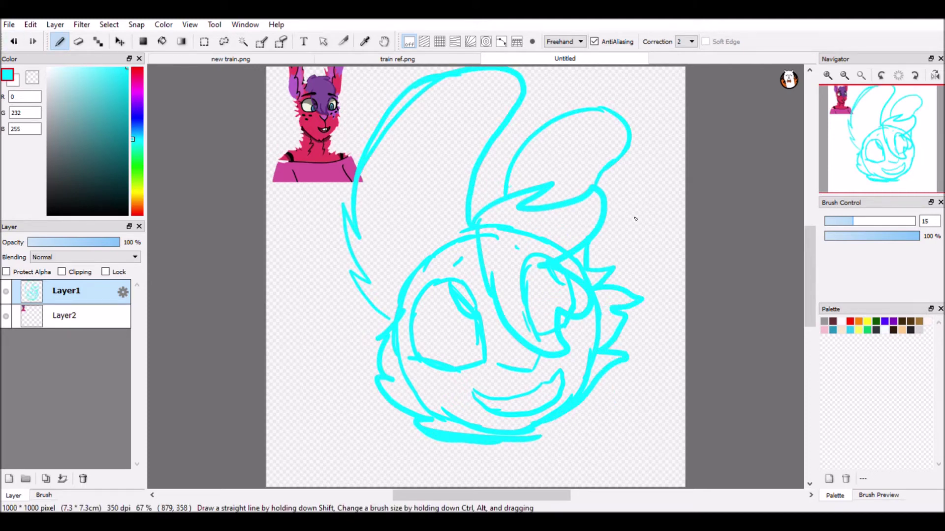
Sketch the neck, collar and shoulders below the head
{"action": "mouse_move", "coordinate": [473, 452]}
{"action": "left_mouse_down"}
{"action": "mouse_move", "coordinate": [595, 442]}
{"action": "mouse_move", "coordinate": [664, 485]}
{"action": "left_mouse_up"}
{"action": "key", "text": "ctrl+z"}
{"action": "key", "text": "ctrl+z"}
{"action": "key", "text": "ctrl+z"}
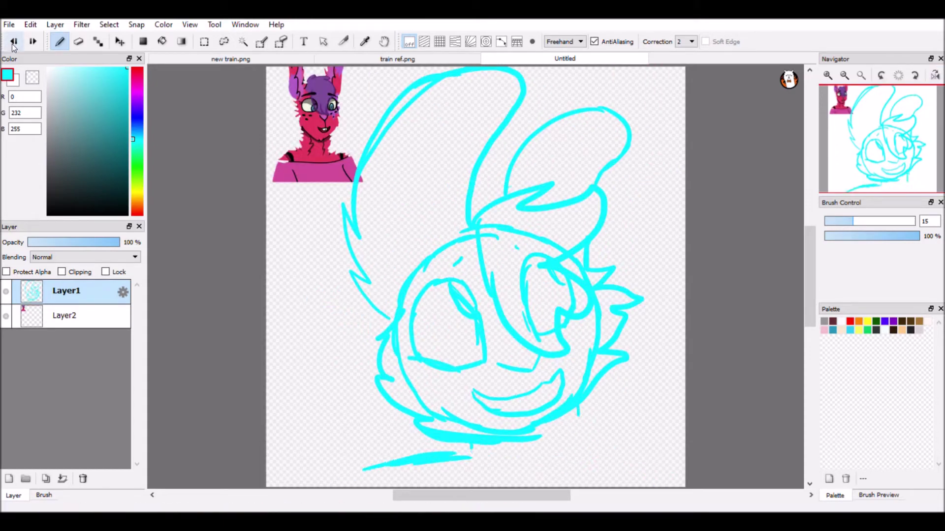
{"action": "left_click", "coordinate": [33, 42]}
{"action": "left_click", "coordinate": [33, 41]}
{"action": "left_click", "coordinate": [33, 41]}
Shift the entire Layer1 sketch slightly left on the canvas and add zigzag fur inside the near ear
{"action": "key", "text": "ctrl+t"}
{"action": "left_click_drag", "start_coordinate": [583, 323], "coordinate": [560, 324]}
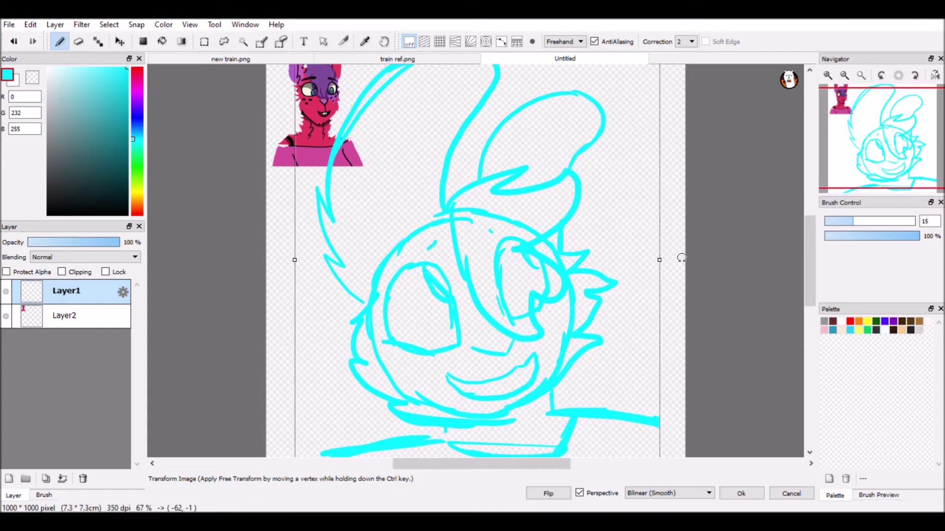
{"action": "key", "text": "Return"}
{"action": "mouse_move", "coordinate": [388, 245]}
{"action": "left_mouse_down"}
{"action": "mouse_move", "coordinate": [421, 169]}
{"action": "mouse_move", "coordinate": [408, 101]}
{"action": "left_mouse_up"}
Add a new layer and ink the near edge of the hair fringe in black
{"action": "left_click", "coordinate": [48, 215]}
{"action": "left_click", "coordinate": [9, 478]}
{"action": "left_click_drag", "start_coordinate": [318, 267], "coordinate": [366, 319]}
{"action": "left_click", "coordinate": [14, 42]}
{"action": "mouse_move", "coordinate": [449, 222]}
{"action": "left_mouse_down"}
{"action": "mouse_move", "coordinate": [544, 352]}
{"action": "mouse_move", "coordinate": [451, 223]}
{"action": "mouse_move", "coordinate": [468, 315]}
{"action": "mouse_move", "coordinate": [534, 307]}
{"action": "left_mouse_up"}
{"action": "left_click", "coordinate": [14, 41]}
{"action": "key", "text": "x"}
{"action": "key", "text": "ctrl+z"}
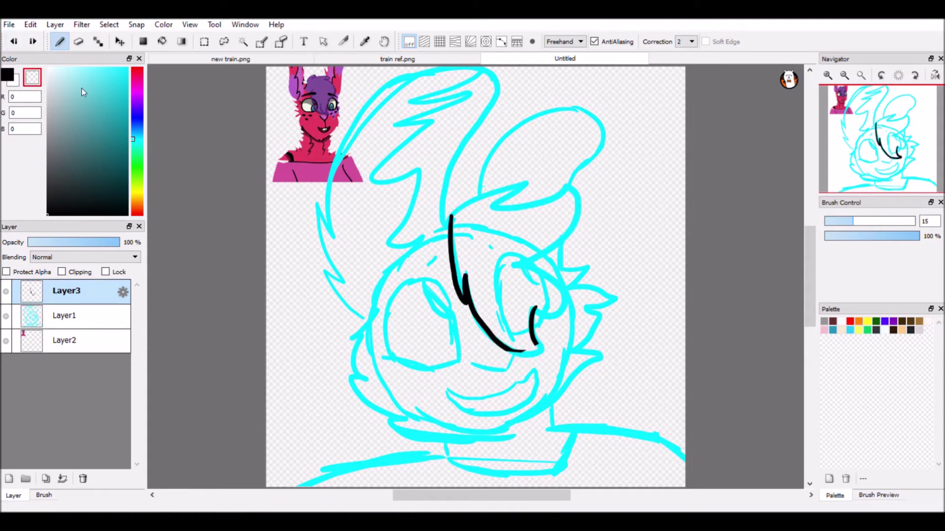
Refine the inked tip of the fringe and ink the nose line beneath it
{"action": "mouse_move", "coordinate": [517, 348]}
{"action": "left_mouse_down"}
{"action": "mouse_move", "coordinate": [580, 177]}
{"action": "mouse_move", "coordinate": [452, 218]}
{"action": "mouse_move", "coordinate": [514, 354]}
{"action": "left_mouse_up"}
{"action": "key", "text": "ctrl+z"}
{"action": "key", "text": "x"}
{"action": "key", "text": "x"}
{"action": "key", "text": "x"}
{"action": "key", "text": "x"}
{"action": "left_click_drag", "start_coordinate": [473, 365], "coordinate": [514, 367]}
Try to ink the upper line of the smiling mouth
{"action": "mouse_move", "coordinate": [519, 382]}
{"action": "left_mouse_down"}
{"action": "mouse_move", "coordinate": [446, 391]}
{"action": "mouse_move", "coordinate": [535, 380]}
{"action": "left_mouse_up"}
{"action": "key", "text": "ctrl+z"}
{"action": "scroll", "coordinate": [535, 380], "scroll_direction": "up", "scroll_amount": 4}
{"action": "left_click_drag", "start_coordinate": [445, 388], "coordinate": [512, 379]}
{"action": "key", "text": "ctrl+z"}
{"action": "key", "text": "ctrl+z"}
{"action": "key", "text": "ctrl+z"}
Ink the closed outline of the smiling mouth over the cyan sketch
{"action": "mouse_move", "coordinate": [310, 231]}
{"action": "left_mouse_down"}
{"action": "mouse_move", "coordinate": [465, 219]}
{"action": "mouse_move", "coordinate": [506, 190]}
{"action": "left_mouse_up"}
{"action": "key", "text": "ctrl+z"}
{"action": "left_click_drag", "start_coordinate": [467, 221], "coordinate": [458, 275]}
{"action": "mouse_move", "coordinate": [312, 228]}
{"action": "left_mouse_down"}
{"action": "mouse_move", "coordinate": [321, 256]}
{"action": "mouse_move", "coordinate": [474, 278]}
{"action": "left_mouse_up"}
{"action": "scroll", "coordinate": [474, 276], "scroll_direction": "down", "scroll_amount": 1}
{"action": "key", "text": "ctrl+z"}
{"action": "left_click_drag", "start_coordinate": [313, 234], "coordinate": [475, 298]}
{"action": "key", "text": "ctrl+z"}
{"action": "mouse_move", "coordinate": [512, 194]}
{"action": "left_mouse_down"}
{"action": "mouse_move", "coordinate": [394, 291]}
{"action": "mouse_move", "coordinate": [369, 249]}
{"action": "left_mouse_up"}
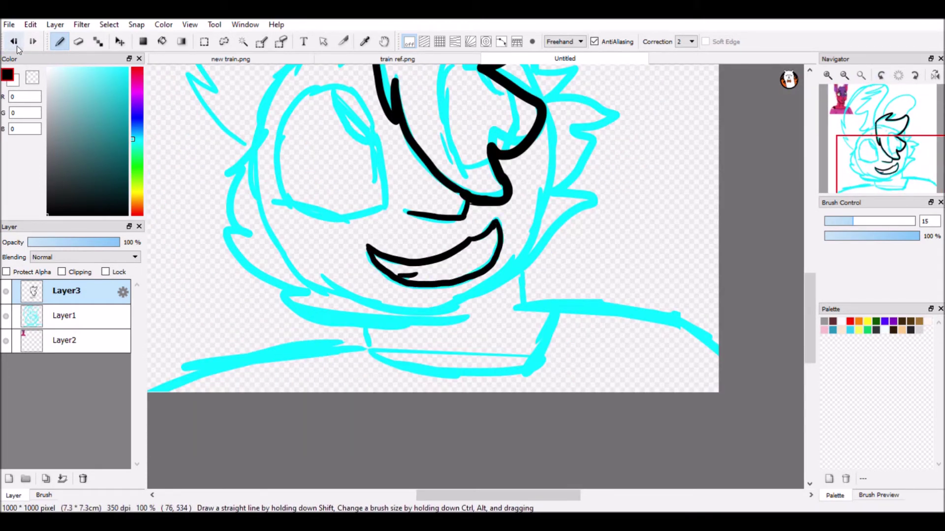
Try to ink the near eye's outline over the cyan sketch
{"action": "left_click", "coordinate": [883, 167]}
{"action": "mouse_move", "coordinate": [496, 179]}
{"action": "left_mouse_down"}
{"action": "mouse_move", "coordinate": [505, 188]}
{"action": "mouse_move", "coordinate": [507, 324]}
{"action": "left_mouse_up"}
{"action": "left_click_drag", "start_coordinate": [507, 201], "coordinate": [428, 320]}
{"action": "left_click_drag", "start_coordinate": [450, 212], "coordinate": [427, 278]}
{"action": "key", "text": "ctrl+z"}
{"action": "key", "text": "ctrl+z"}
{"action": "key", "text": "ctrl+z"}
Ink the near eye's outline in black and draw its pupil at the upper inner edge
{"action": "left_click", "coordinate": [935, 76]}
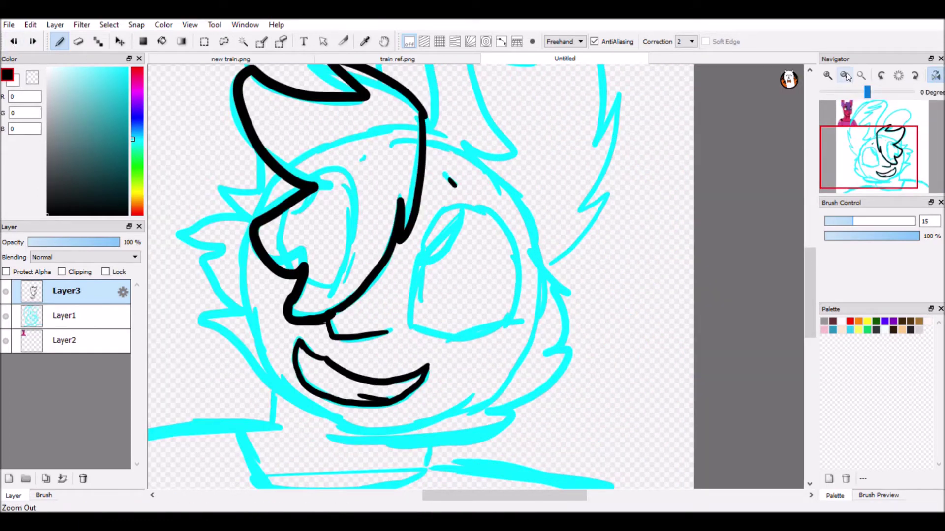
{"action": "mouse_move", "coordinate": [409, 323]}
{"action": "left_mouse_down"}
{"action": "mouse_move", "coordinate": [490, 209]}
{"action": "mouse_move", "coordinate": [450, 339]}
{"action": "left_mouse_up"}
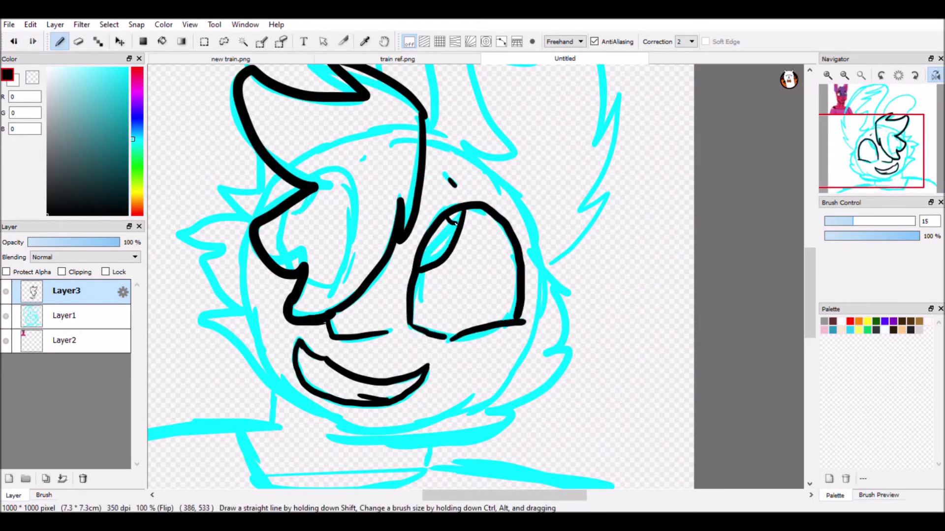
{"action": "left_click_drag", "start_coordinate": [433, 260], "coordinate": [450, 227]}
Ink the near cheek's fur tufts and the jawline in black along the cyan sketch
{"action": "key", "text": "h"}
{"action": "left_click_drag", "start_coordinate": [389, 307], "coordinate": [677, 410]}
{"action": "key", "text": "ctrl+z"}
{"action": "mouse_move", "coordinate": [421, 223]}
{"action": "left_mouse_down"}
{"action": "mouse_move", "coordinate": [383, 291]}
{"action": "mouse_move", "coordinate": [409, 352]}
{"action": "left_mouse_up"}
{"action": "mouse_move", "coordinate": [384, 361]}
{"action": "left_mouse_down"}
{"action": "mouse_move", "coordinate": [604, 438]}
{"action": "mouse_move", "coordinate": [760, 317]}
{"action": "left_mouse_up"}
Ink the pointed fur tufts along the far cheek and clean up their edges
{"action": "left_click_drag", "start_coordinate": [699, 310], "coordinate": [780, 236]}
{"action": "key", "text": "ctrl+z"}
{"action": "mouse_move", "coordinate": [674, 177]}
{"action": "left_mouse_down"}
{"action": "mouse_move", "coordinate": [704, 216]}
{"action": "mouse_move", "coordinate": [598, 434]}
{"action": "mouse_move", "coordinate": [734, 253]}
{"action": "mouse_move", "coordinate": [593, 435]}
{"action": "left_mouse_up"}
{"action": "key", "text": "ctrl+z"}
{"action": "key", "text": "x"}
{"action": "key", "text": "ctrl+z"}
{"action": "left_click_drag", "start_coordinate": [752, 320], "coordinate": [669, 393]}
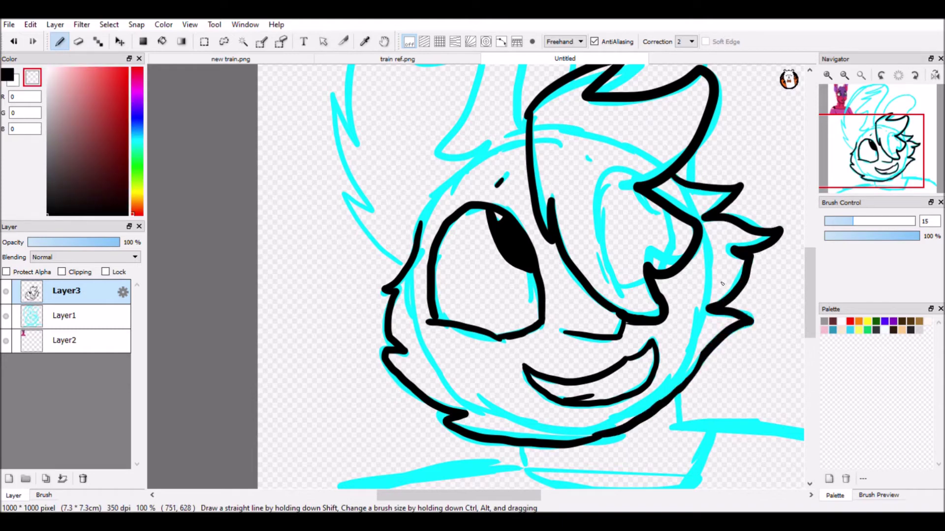
Ink the jagged fur tuft rising from the near cheek to the outer base of the near ear
{"action": "scroll", "coordinate": [722, 284], "scroll_direction": "down", "scroll_amount": 1}
{"action": "key", "text": "x"}
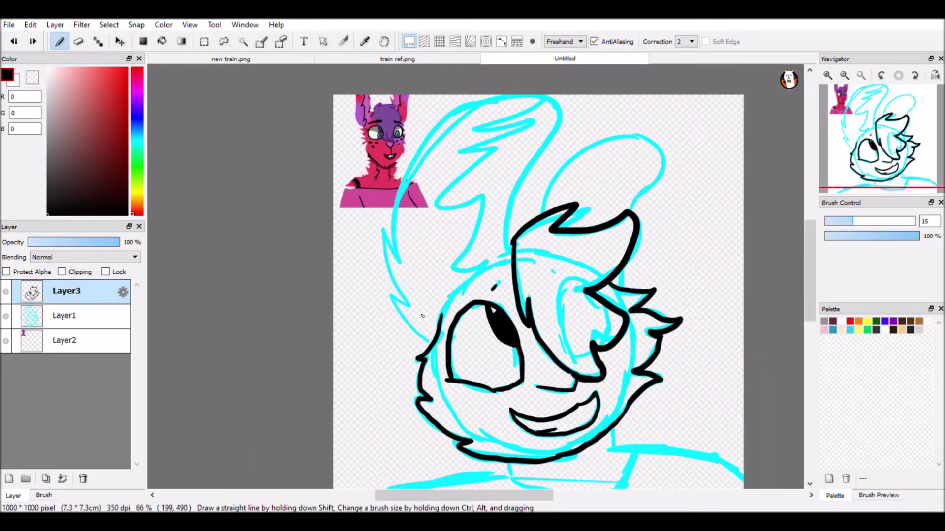
{"action": "left_click_drag", "start_coordinate": [381, 297], "coordinate": [428, 342]}
{"action": "left_click_drag", "start_coordinate": [379, 212], "coordinate": [393, 305]}
Try to ink the near ear's outline up from the fur tuft
{"action": "left_click_drag", "start_coordinate": [394, 241], "coordinate": [506, 251]}
{"action": "left_click_drag", "start_coordinate": [529, 172], "coordinate": [510, 256]}
{"action": "key", "text": "ctrl+z"}
{"action": "left_click_drag", "start_coordinate": [393, 241], "coordinate": [509, 251]}
{"action": "left_click_drag", "start_coordinate": [556, 133], "coordinate": [510, 255]}
{"action": "key", "text": "ctrl+z"}
{"action": "key", "text": "ctrl+z"}
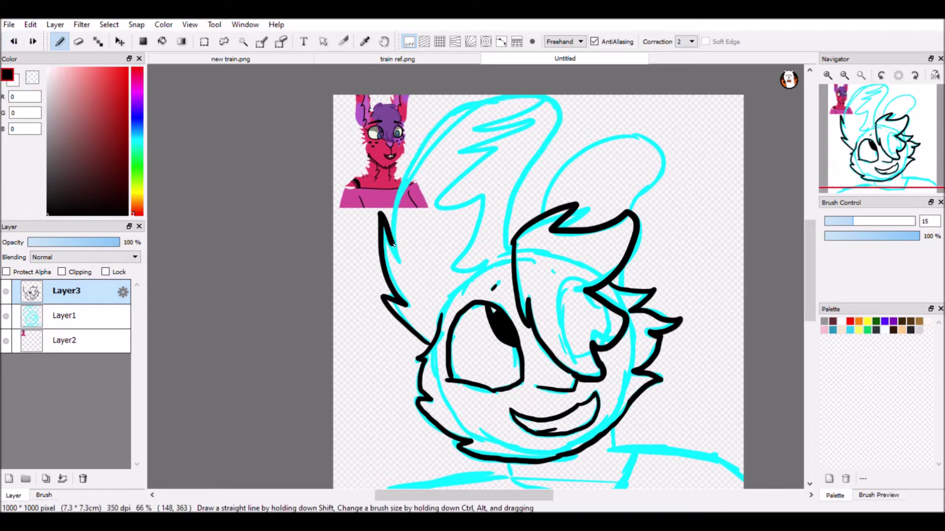
Ink the outlines of both ears and the zigzag inner fur line of the near ear
{"action": "left_click_drag", "start_coordinate": [394, 241], "coordinate": [522, 187]}
{"action": "left_click_drag", "start_coordinate": [514, 197], "coordinate": [509, 255]}
{"action": "mouse_move", "coordinate": [470, 202]}
{"action": "left_mouse_down"}
{"action": "mouse_move", "coordinate": [492, 258]}
{"action": "mouse_move", "coordinate": [531, 113]}
{"action": "left_mouse_up"}
{"action": "left_click_drag", "start_coordinate": [543, 217], "coordinate": [660, 216]}
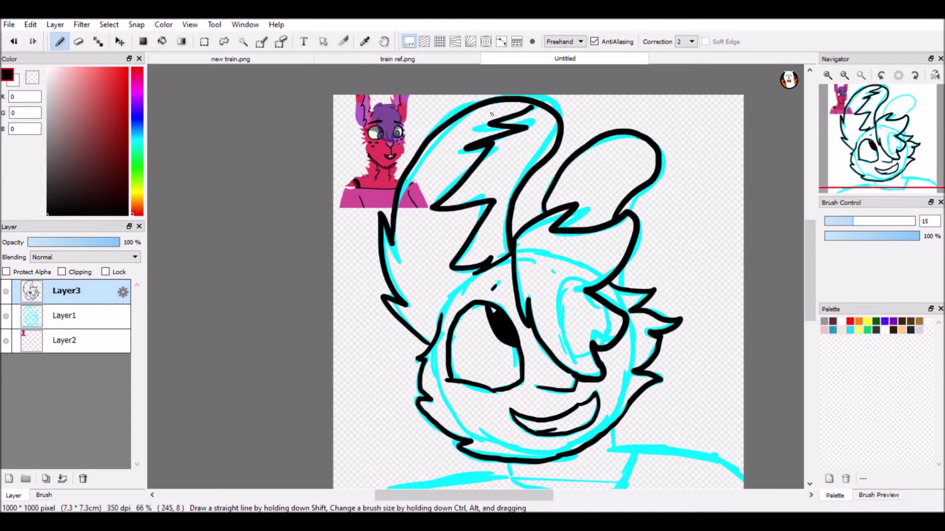
{"action": "key", "text": "ctrl+z"}
Ink the neck, the curved neckline and both shoulder lines over the cyan sketch
{"action": "scroll", "coordinate": [492, 295], "scroll_direction": "down", "scroll_amount": 5}
{"action": "left_click_drag", "start_coordinate": [497, 350], "coordinate": [355, 383]}
{"action": "left_click_drag", "start_coordinate": [499, 353], "coordinate": [601, 307]}
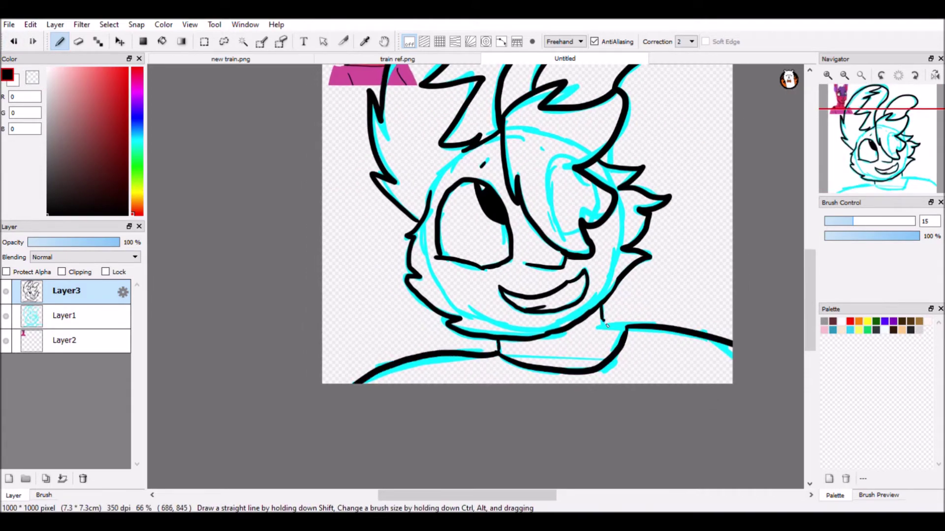
Compare the line art with the cyan sketch layer hidden and shown
{"action": "key", "text": "h"}
{"action": "key", "text": "h"}
{"action": "left_click", "coordinate": [6, 322]}
{"action": "left_click", "coordinate": [6, 322]}
{"action": "left_click", "coordinate": [6, 322]}
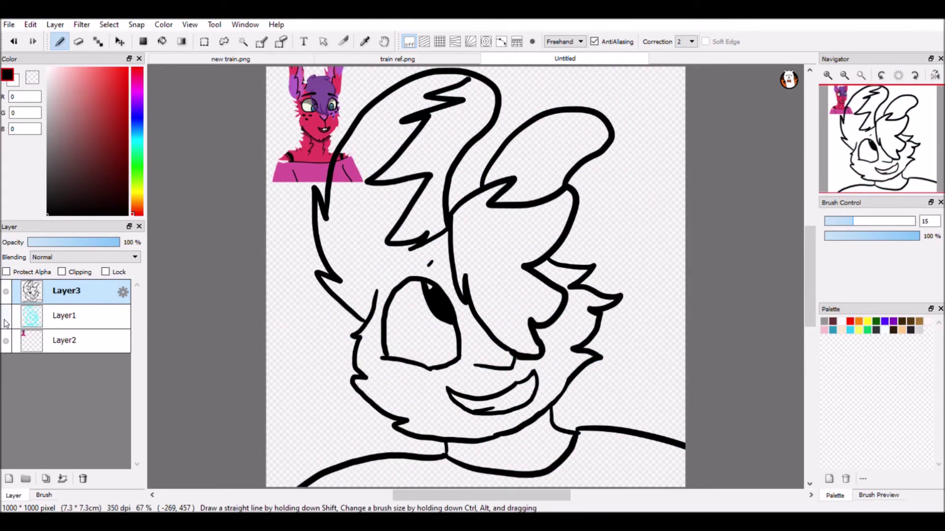
{"action": "left_click", "coordinate": [4, 317]}
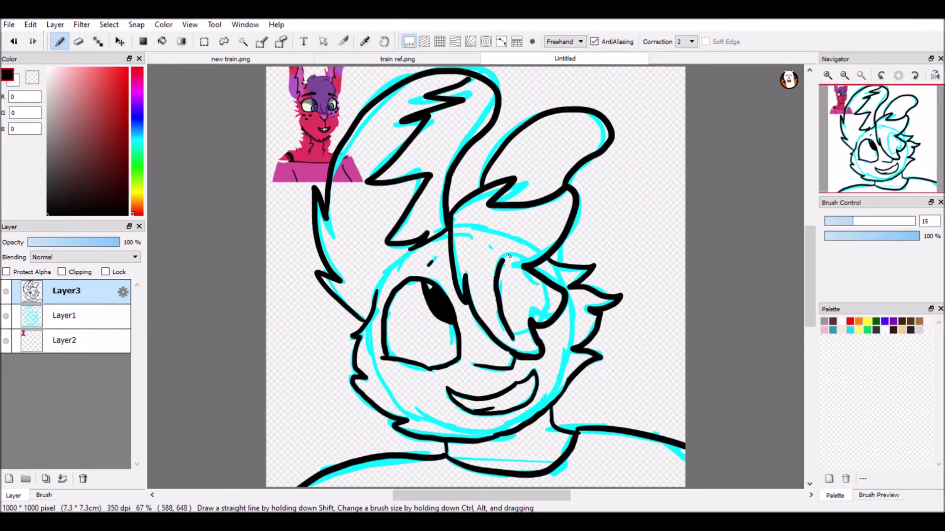
{"action": "left_click", "coordinate": [6, 316]}
{"action": "left_click", "coordinate": [6, 316]}
Try to ink the far eye's outline beside the hair fringe
{"action": "scroll", "coordinate": [366, 343], "scroll_direction": "up", "scroll_amount": 5}
{"action": "left_click_drag", "start_coordinate": [366, 343], "coordinate": [534, 231]}
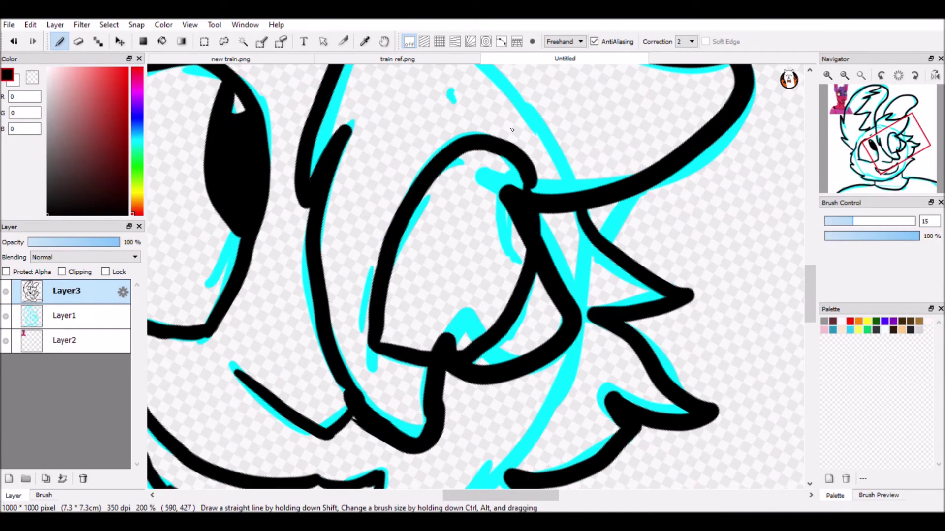
{"action": "key", "text": "ctrl+z"}
{"action": "key", "text": "ctrl+y"}
{"action": "key", "text": "ctrl+z"}
{"action": "key", "text": "ctrl+y"}
{"action": "key", "text": "ctrl+z"}
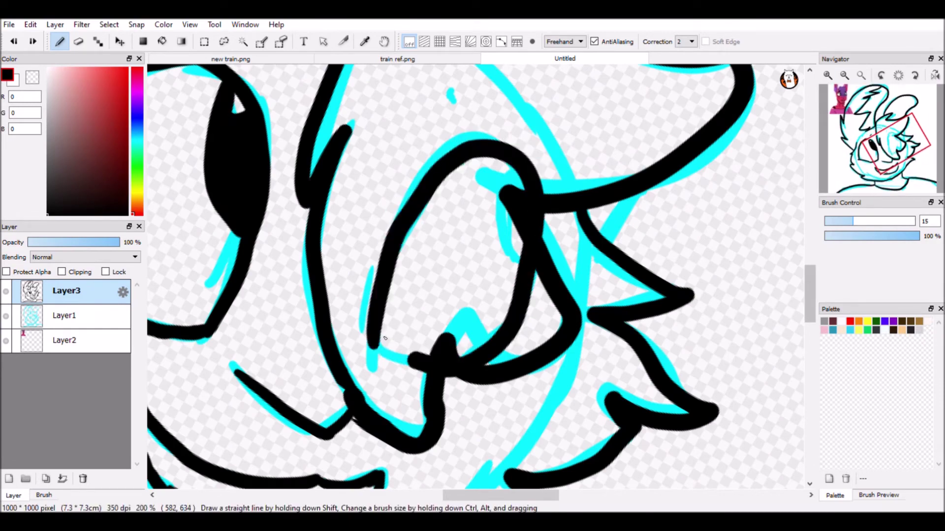
{"action": "key", "text": "h"}
{"action": "key", "text": "ctrl+y"}
{"action": "left_click_drag", "start_coordinate": [445, 204], "coordinate": [578, 351]}
{"action": "key", "text": "ctrl+z"}
{"action": "key", "text": "ctrl+z"}
{"action": "key", "text": "h"}
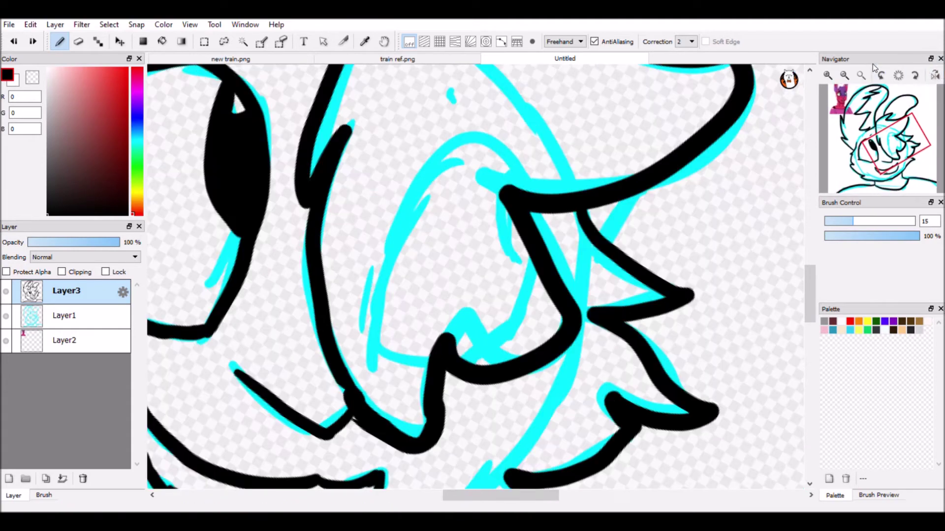
Ink the far eye's outline and its dark pupil over the cyan sketch
{"action": "left_click_drag", "start_coordinate": [377, 342], "coordinate": [467, 142]}
{"action": "key", "text": "ctrl+y"}
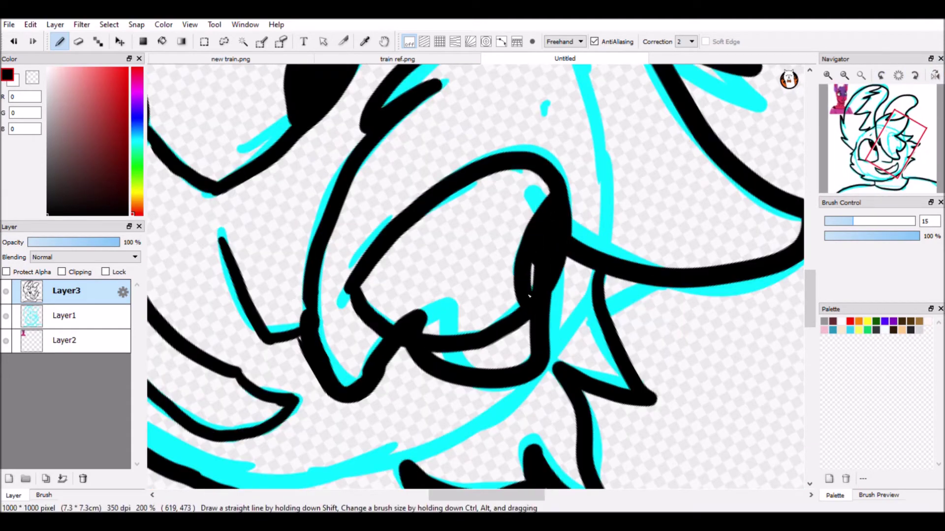
{"action": "key", "text": "ctrl+minus"}
{"action": "key", "text": "ctrl+minus"}
{"action": "key", "text": "ctrl+0"}
{"action": "scroll", "coordinate": [486, 242], "scroll_direction": "up", "scroll_amount": 4}
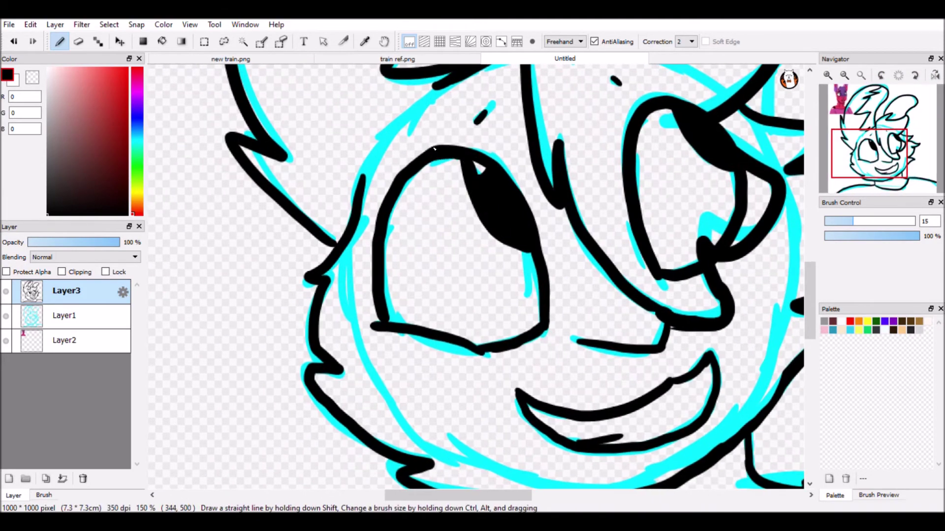
Hide the cyan sketch layer and erase the fringe lines that cross the face and the far eye
{"action": "scroll", "coordinate": [390, 319], "scroll_direction": "down", "scroll_amount": 3}
{"action": "left_click", "coordinate": [6, 316]}
{"action": "key", "text": "c"}
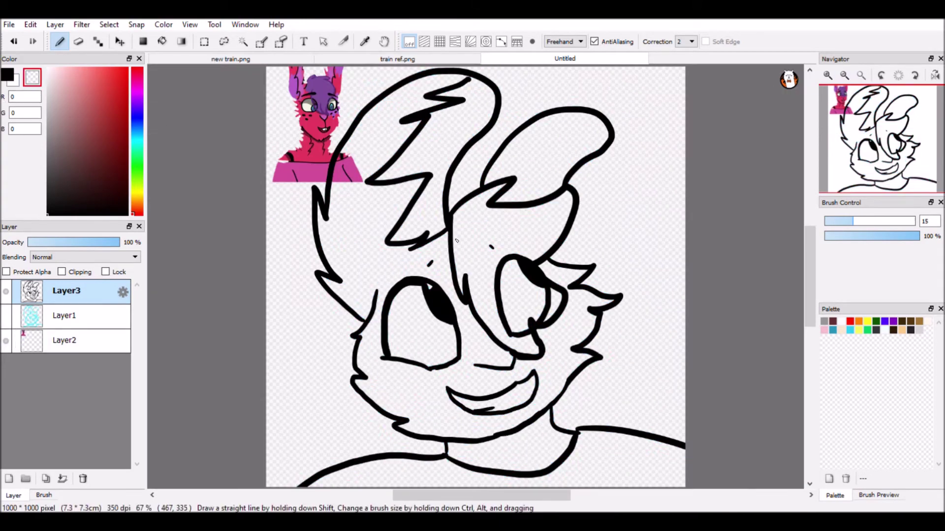
{"action": "left_click_drag", "start_coordinate": [511, 358], "coordinate": [530, 356]}
{"action": "key", "text": "c"}
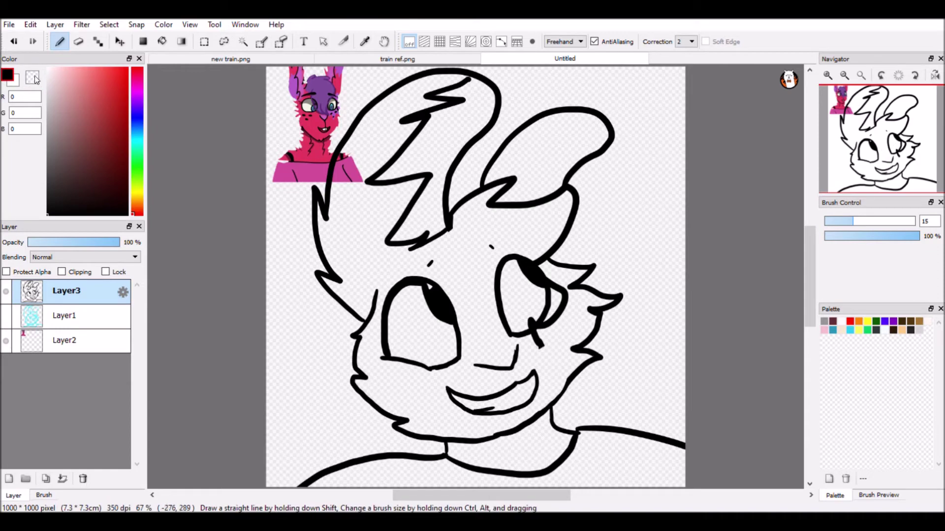
{"action": "key", "text": "c"}
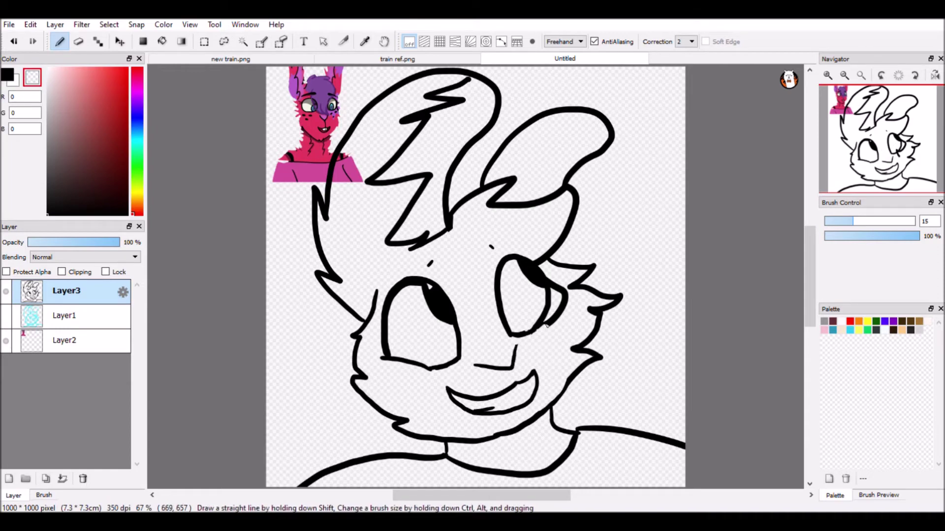
{"action": "scroll", "coordinate": [662, 284], "scroll_direction": "up", "scroll_amount": 3}
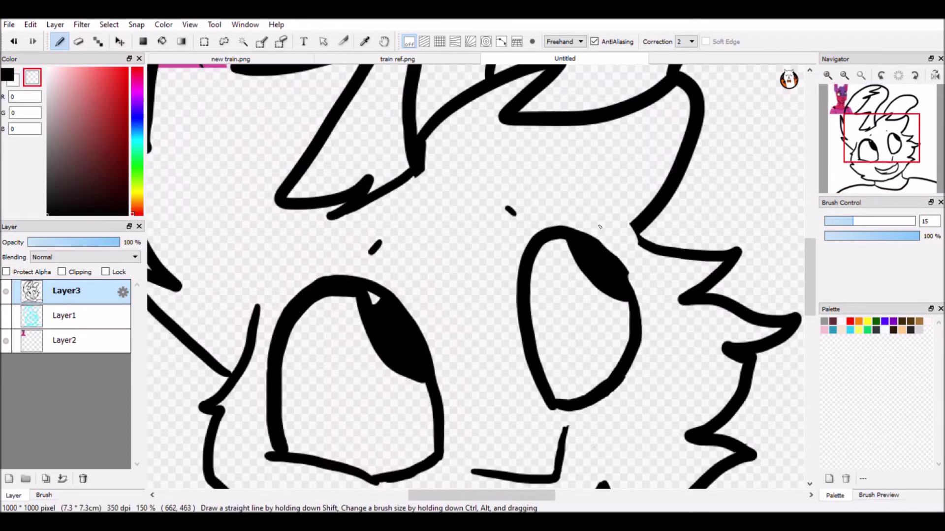
Try to redraw the hair fringe sweeping over the far eye
{"action": "left_click_drag", "start_coordinate": [416, 158], "coordinate": [733, 265]}
{"action": "left_click_drag", "start_coordinate": [654, 241], "coordinate": [747, 266]}
{"action": "scroll", "coordinate": [778, 39], "scroll_direction": "down", "scroll_amount": 3}
{"action": "left_click_drag", "start_coordinate": [571, 251], "coordinate": [650, 230]}
{"action": "mouse_move", "coordinate": [550, 297]}
{"action": "left_mouse_down"}
{"action": "mouse_move", "coordinate": [640, 276]}
{"action": "mouse_move", "coordinate": [626, 271]}
{"action": "left_mouse_up"}
{"action": "key", "text": "ctrl+z"}
{"action": "key", "text": "ctrl+z"}
Try different shapes for the hair tuft beside the far cheek
{"action": "left_click_drag", "start_coordinate": [550, 299], "coordinate": [595, 293]}
{"action": "left_click_drag", "start_coordinate": [551, 255], "coordinate": [643, 256]}
{"action": "left_click", "coordinate": [15, 42]}
{"action": "left_click", "coordinate": [15, 43]}
{"action": "left_click", "coordinate": [15, 43]}
{"action": "mouse_move", "coordinate": [545, 256]}
{"action": "left_mouse_down"}
{"action": "mouse_move", "coordinate": [570, 287]}
{"action": "mouse_move", "coordinate": [657, 323]}
{"action": "mouse_move", "coordinate": [571, 286]}
{"action": "left_mouse_up"}
{"action": "key", "text": "ctrl+z"}
{"action": "key", "text": "ctrl+z"}
{"action": "left_click_drag", "start_coordinate": [591, 309], "coordinate": [655, 327]}
{"action": "key", "text": "ctrl+z"}
{"action": "key", "text": "ctrl+z"}
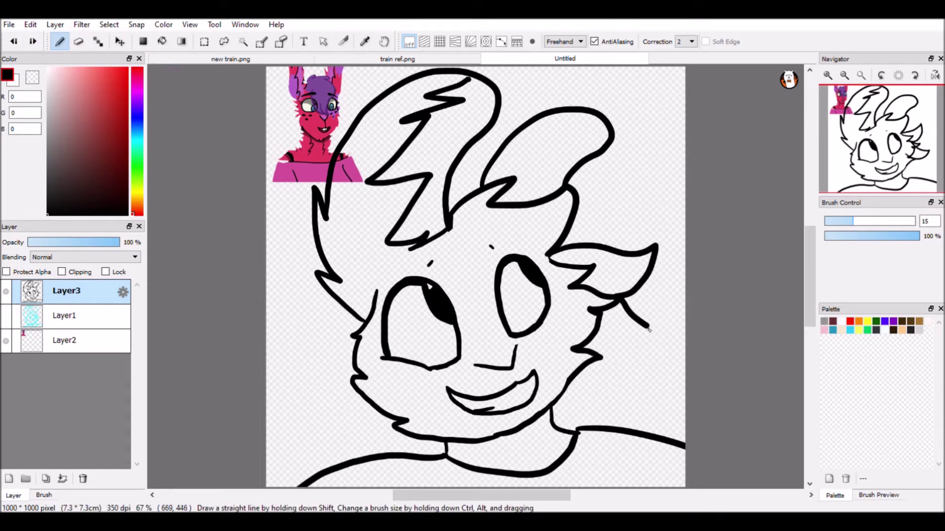
Ink a pointed hair tuft over the far cheek and its lower edge back toward the near ear's base
{"action": "mouse_move", "coordinate": [546, 258]}
{"action": "left_mouse_down"}
{"action": "mouse_move", "coordinate": [684, 344]}
{"action": "mouse_move", "coordinate": [634, 287]}
{"action": "left_mouse_up"}
{"action": "key", "text": "ctrl+z"}
{"action": "key", "text": "ctrl+z"}
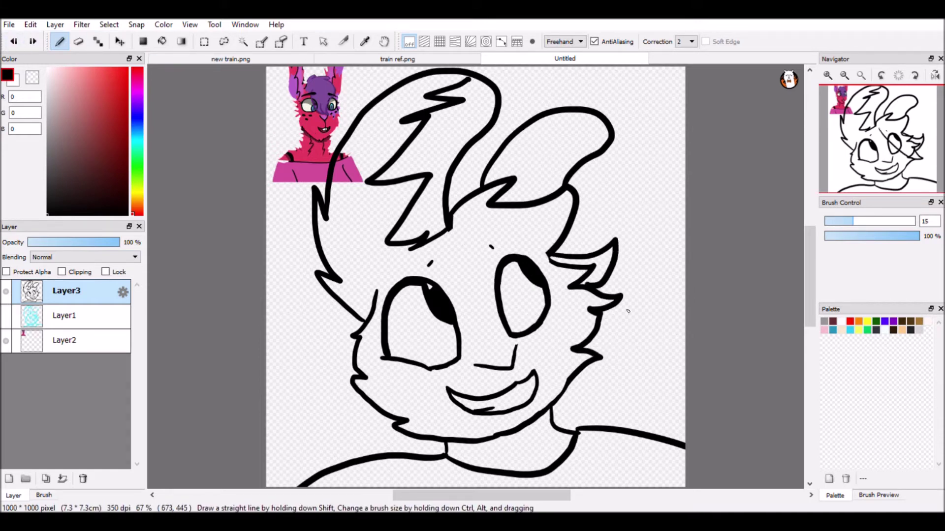
{"action": "key", "text": "h"}
{"action": "left_click_drag", "start_coordinate": [317, 279], "coordinate": [495, 235]}
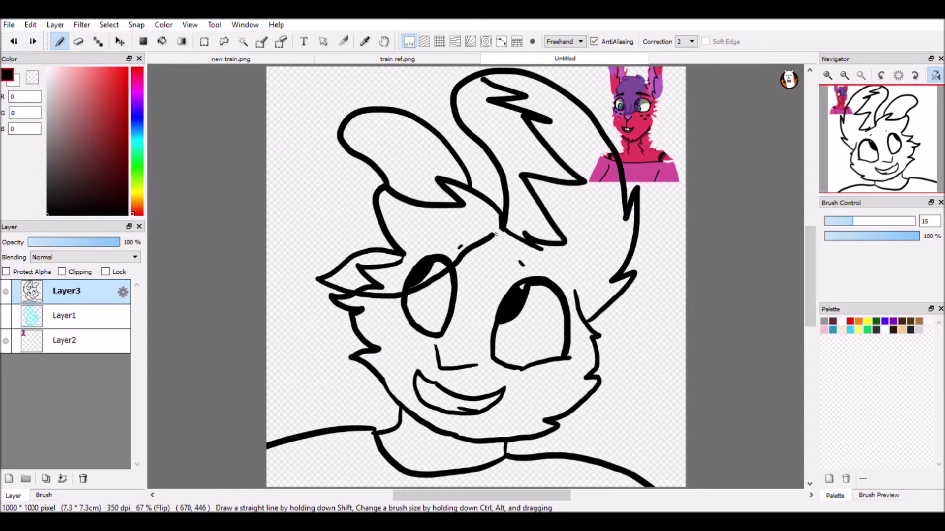
{"action": "key", "text": "ctrl+z"}
Draw the fringe's lower curve in grey (138, 138, 138) and erase the black eye and guide lines above it
{"action": "left_click", "coordinate": [47, 136]}
{"action": "left_click_drag", "start_coordinate": [391, 271], "coordinate": [502, 228]}
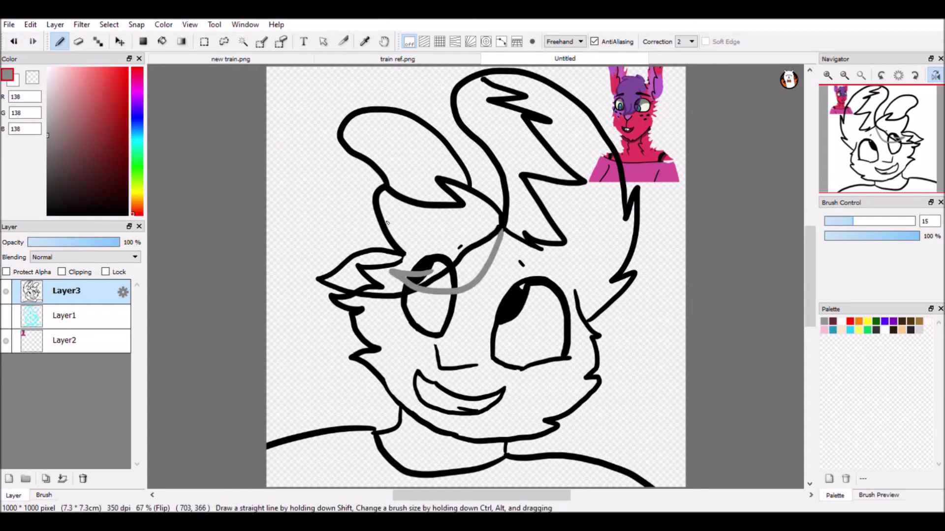
{"action": "key", "text": "x"}
{"action": "scroll", "coordinate": [387, 222], "scroll_direction": "up", "scroll_amount": 2}
{"action": "left_click_drag", "start_coordinate": [375, 251], "coordinate": [396, 297]}
{"action": "mouse_move", "coordinate": [310, 233]}
{"action": "left_mouse_down"}
{"action": "mouse_move", "coordinate": [222, 265]}
{"action": "mouse_move", "coordinate": [317, 305]}
{"action": "left_mouse_up"}
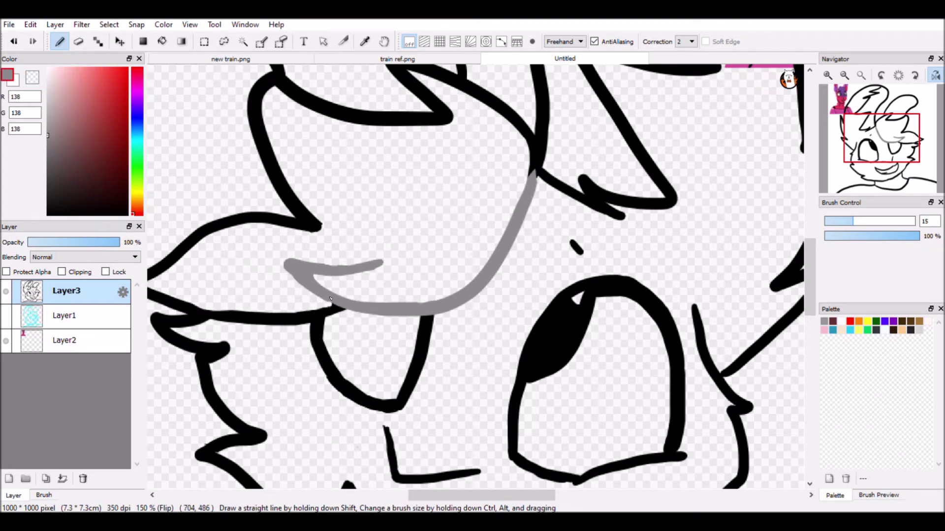
Turn on Protect Alpha for the line art layer and recolour the grey fringe line black
{"action": "left_click", "coordinate": [844, 75]}
{"action": "left_click", "coordinate": [845, 75]}
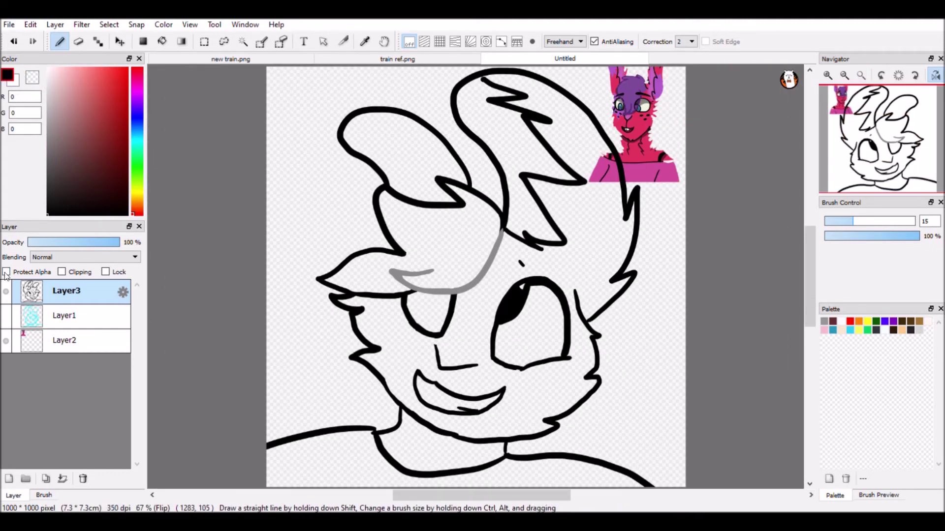
{"action": "left_click", "coordinate": [7, 272]}
{"action": "key", "text": "h"}
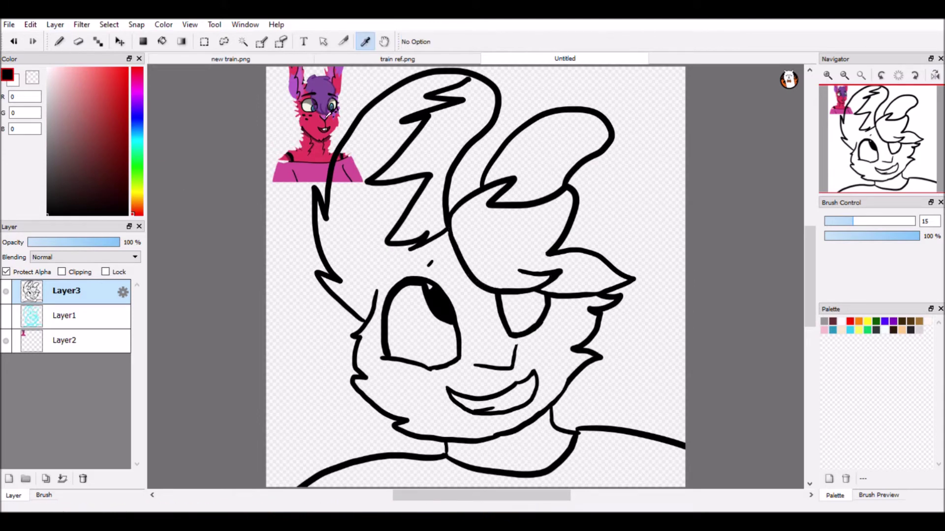
Add a new colour layer beneath the line art and move the reference layer to the top of the stack
{"action": "key", "text": "ctrl+shift+n"}
{"action": "key", "text": "g"}
{"action": "left_click", "coordinate": [449, 238]}
{"action": "key", "text": "ctrl+z"}
{"action": "left_click_drag", "start_coordinate": [64, 370], "coordinate": [64, 291]}
Fill the face, the neck and the outer parts of both ears with crimson (228, 60, 91) on Layer4
{"action": "left_click", "coordinate": [6, 291]}
{"action": "left_click", "coordinate": [64, 340]}
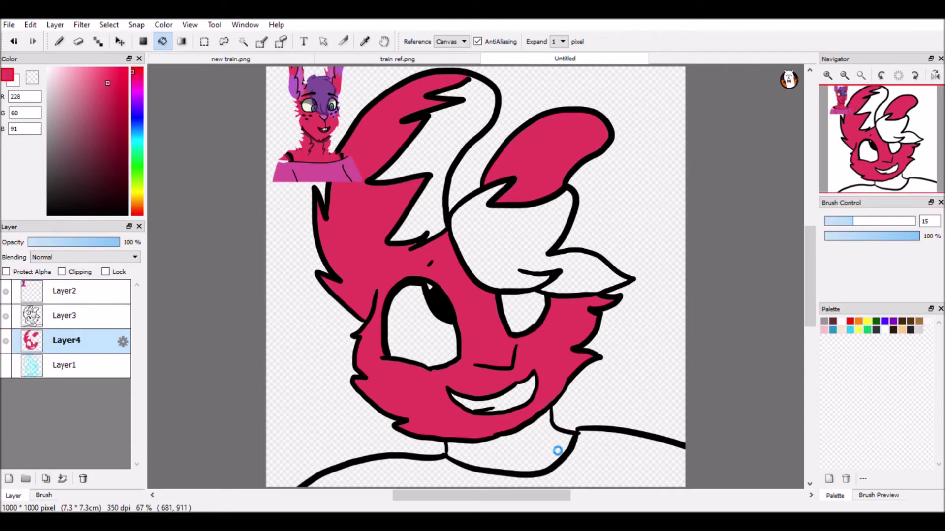
{"action": "left_click", "coordinate": [507, 443]}
Fill the hair with the reference's dark purple and the near ear's inner area with its light purple (197, 110, 198)
{"action": "key", "text": "i"}
{"action": "left_click", "coordinate": [314, 94]}
{"action": "key", "text": "g"}
{"action": "left_click", "coordinate": [476, 209]}
{"action": "key", "text": "i"}
{"action": "left_click", "coordinate": [295, 89]}
{"action": "key", "text": "g"}
{"action": "left_click", "coordinate": [432, 132]}
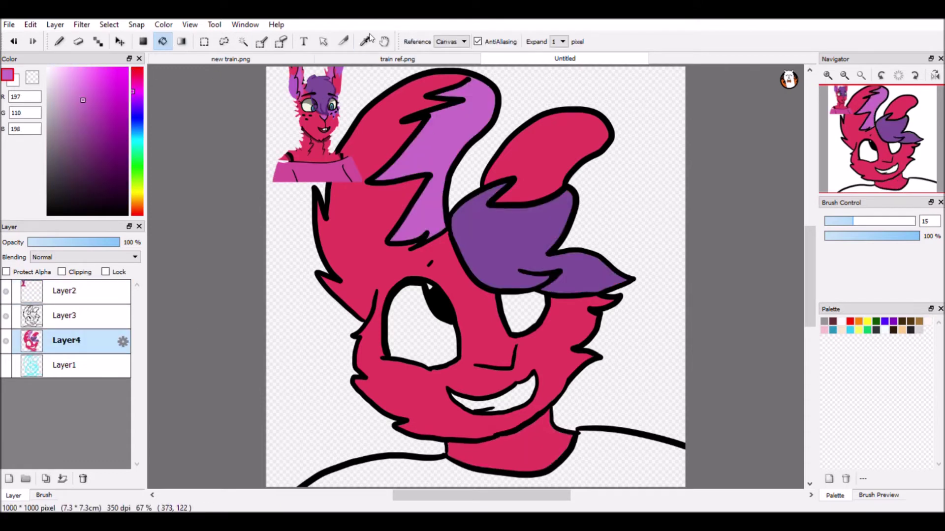
Close train ref.png, and outline and fill the fur marking below the near ear in purple (178, 96, 197)
{"action": "key", "text": "b"}
{"action": "left_click", "coordinate": [473, 59]}
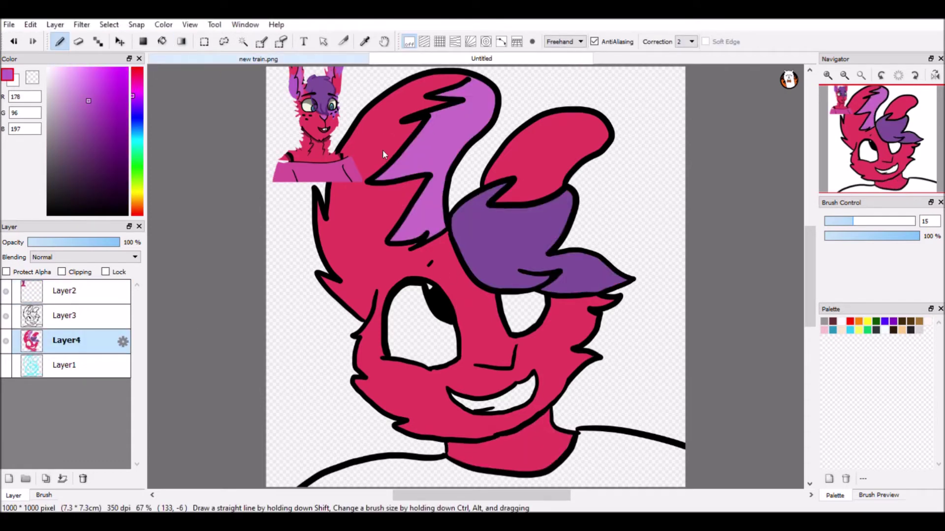
{"action": "left_click_drag", "start_coordinate": [330, 210], "coordinate": [386, 207]}
{"action": "key", "text": "g"}
{"action": "left_click", "coordinate": [364, 246]}
Outline the jagged marking on the far ear and fill the ear above it with the same purple
{"action": "key", "text": "b"}
{"action": "left_click_drag", "start_coordinate": [517, 162], "coordinate": [556, 191]}
{"action": "key", "text": "g"}
{"action": "left_click", "coordinate": [537, 163]}
Outline a jagged patch around the far eye and fill it with the same purple
{"action": "key", "text": "b"}
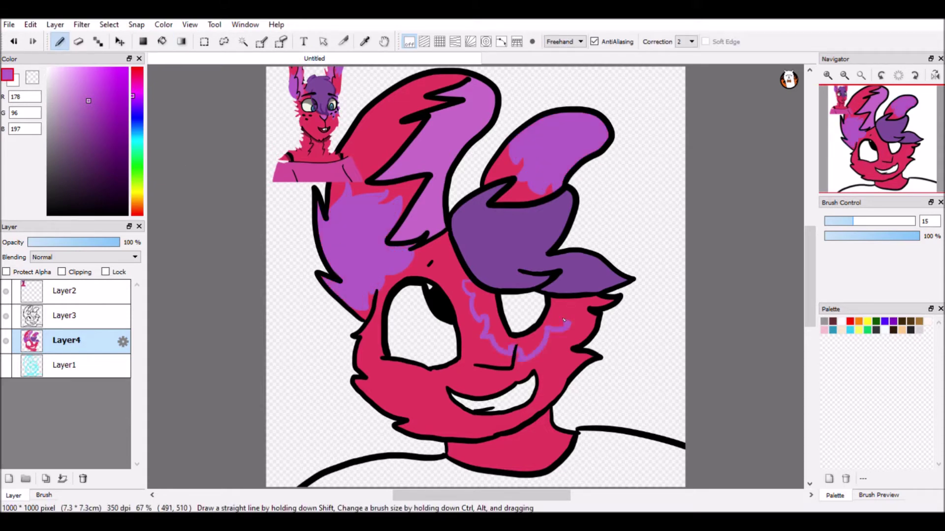
{"action": "key", "text": "g"}
{"action": "left_click", "coordinate": [497, 314]}
Mix a light pink (247, 137, 158) from the fur colour and paint the nose with it
{"action": "key", "text": "b"}
{"action": "left_click", "coordinate": [515, 350], "text": "alt"}
{"action": "left_click", "coordinate": [76, 75]}
{"action": "left_click_drag", "start_coordinate": [488, 361], "coordinate": [475, 361]}
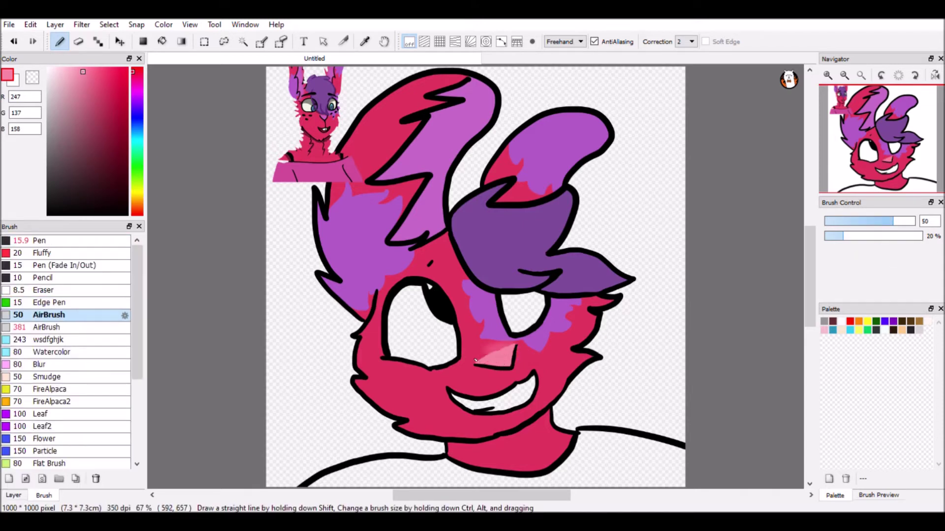
Try to soften the nose's pink edge with the AirBrush
{"action": "left_click", "coordinate": [492, 345], "text": "alt"}
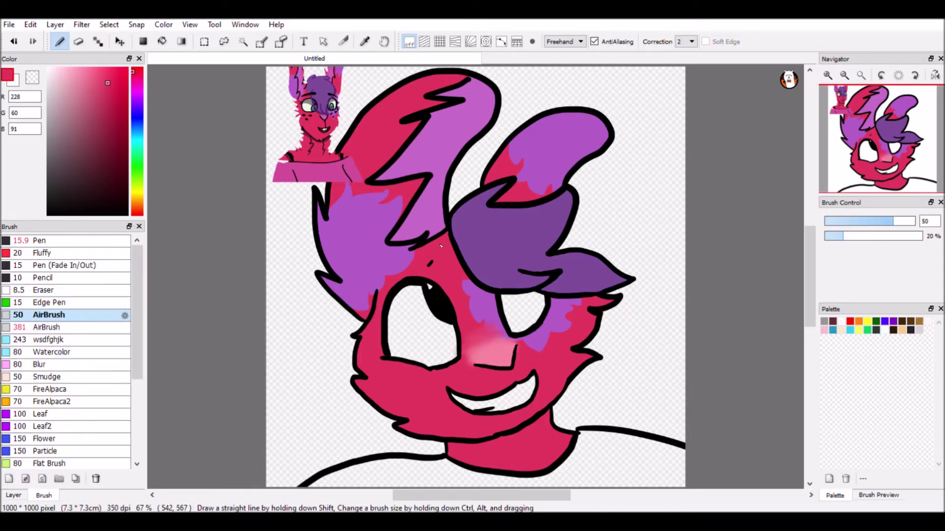
{"action": "left_click", "coordinate": [33, 43]}
{"action": "left_click", "coordinate": [33, 43]}
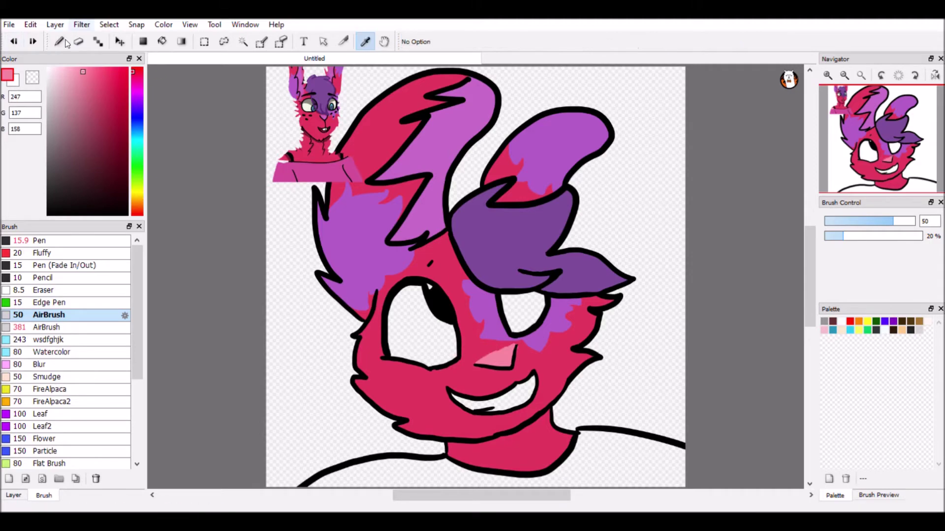
Try to blend the nose's pink up over the nose bridge with the size 50 AirBrush
{"action": "left_click", "coordinate": [478, 356], "text": "alt"}
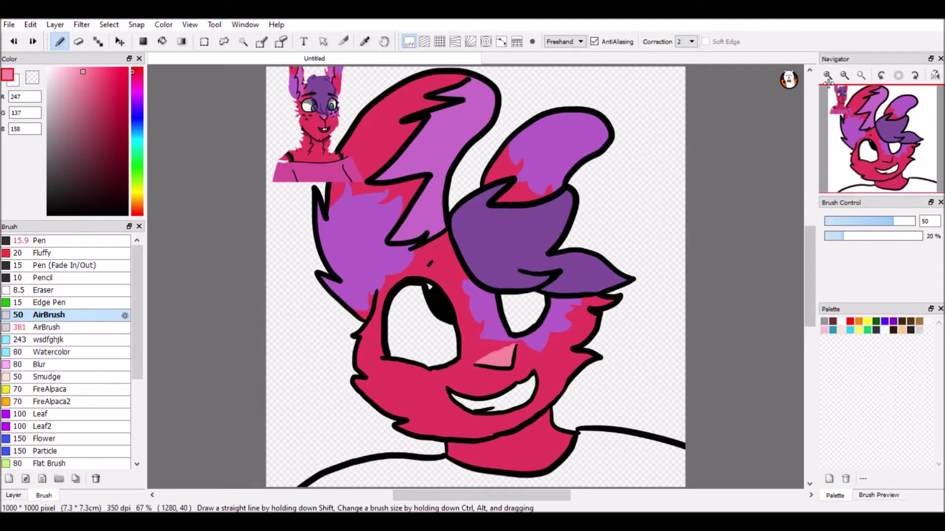
{"action": "scroll", "coordinate": [484, 400], "scroll_direction": "up", "scroll_amount": 3}
{"action": "mouse_move", "coordinate": [533, 245]}
{"action": "left_mouse_down"}
{"action": "mouse_move", "coordinate": [511, 207]}
{"action": "mouse_move", "coordinate": [492, 221]}
{"action": "left_mouse_up"}
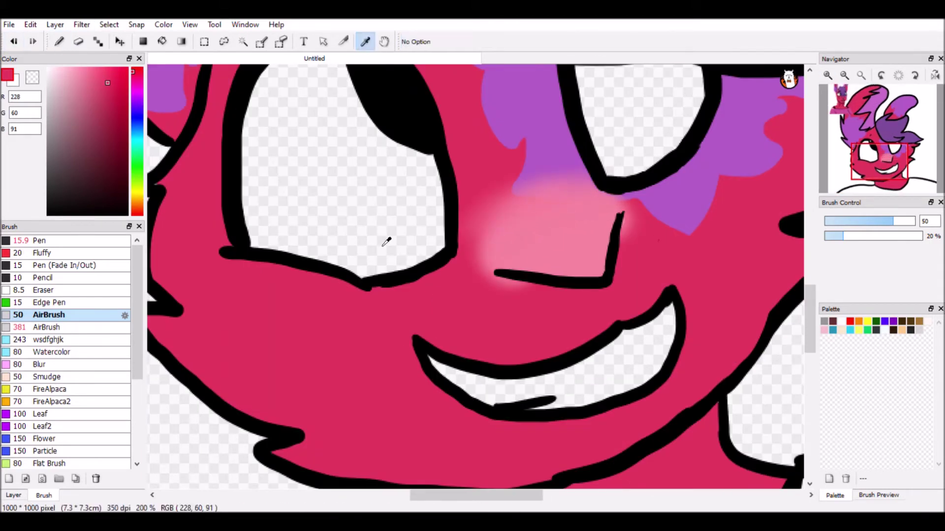
{"action": "left_click", "coordinate": [633, 209], "text": "alt"}
{"action": "key", "text": "p"}
{"action": "left_click", "coordinate": [14, 41]}
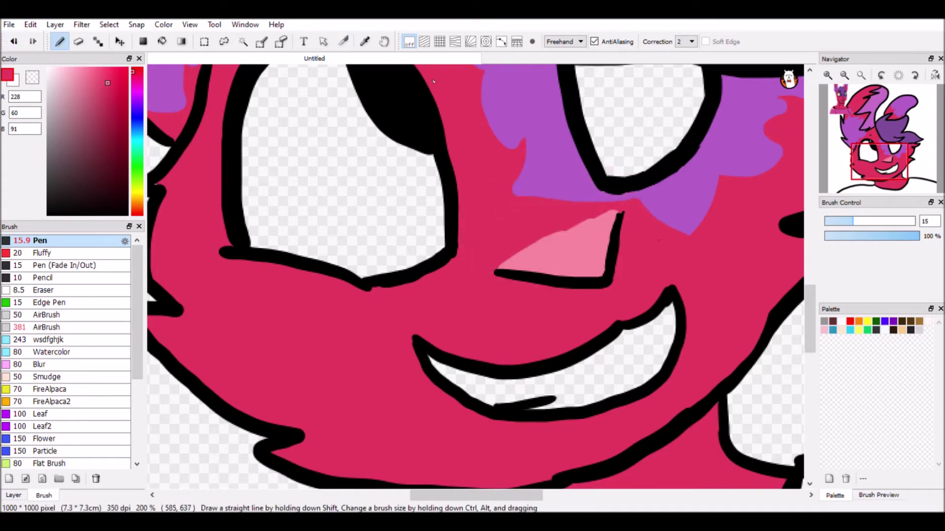
Fill the shirt with the magenta and the smile's teeth with the off-white sampled from the reference picture
{"action": "scroll", "coordinate": [609, 209], "scroll_direction": "down", "scroll_amount": 3}
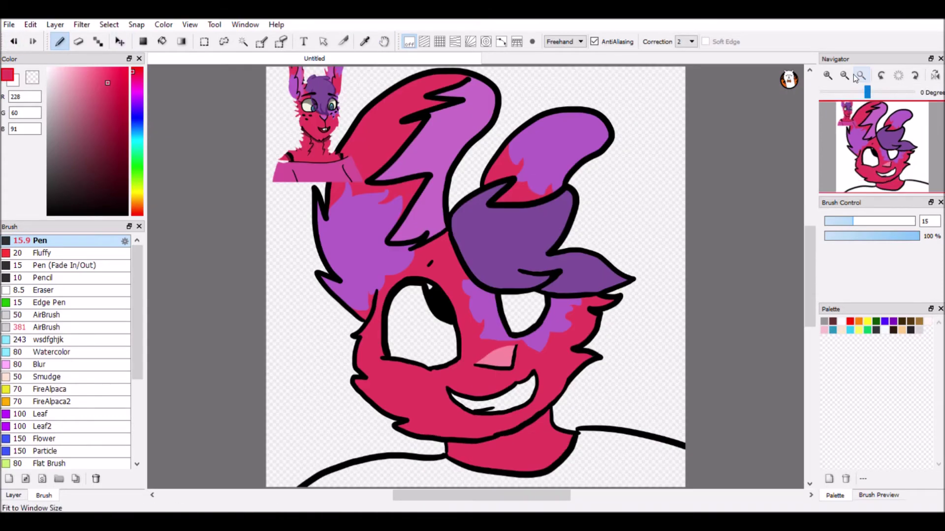
{"action": "key", "text": "g"}
{"action": "key", "text": "i"}
{"action": "scroll", "coordinate": [526, 216], "scroll_direction": "up", "scroll_amount": 3}
{"action": "left_click", "coordinate": [517, 207]}
{"action": "scroll", "coordinate": [526, 217], "scroll_direction": "down", "scroll_amount": 3}
{"action": "scroll", "coordinate": [541, 255], "scroll_direction": "up", "scroll_amount": 3}
{"action": "key", "text": "g"}
{"action": "scroll", "coordinate": [544, 258], "scroll_direction": "down", "scroll_amount": 3}
Fill the whites of both eyes with pure white (255, 255, 255)
{"action": "key", "text": "i"}
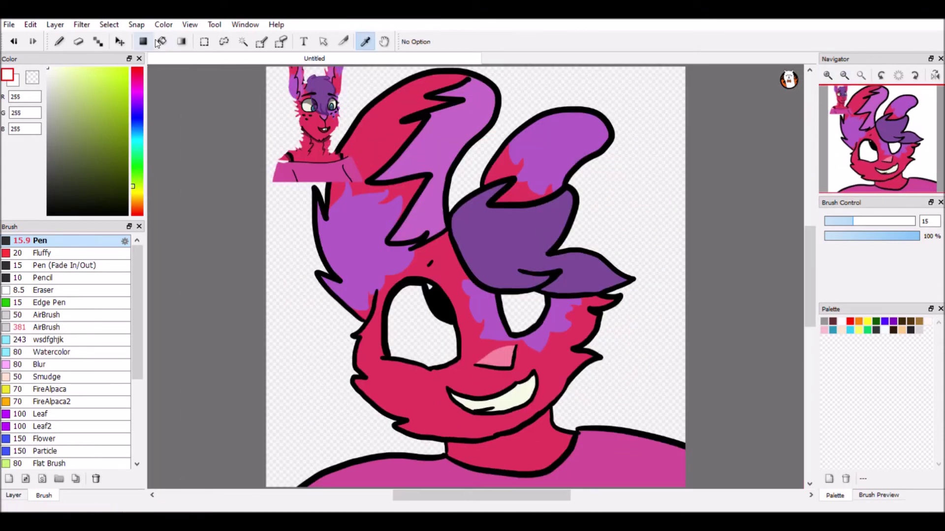
{"action": "key", "text": "g"}
{"action": "left_click", "coordinate": [418, 335]}
{"action": "left_click", "coordinate": [522, 310]}
Dot dark red (165, 49, 54) freckles across both cheeks with the Pen
{"action": "key", "text": "b"}
{"action": "left_click", "coordinate": [104, 119]}
{"action": "left_click", "coordinate": [137, 69]}
{"action": "left_click", "coordinate": [404, 372]}
{"action": "left_click", "coordinate": [441, 376]}
{"action": "left_click", "coordinate": [424, 390]}
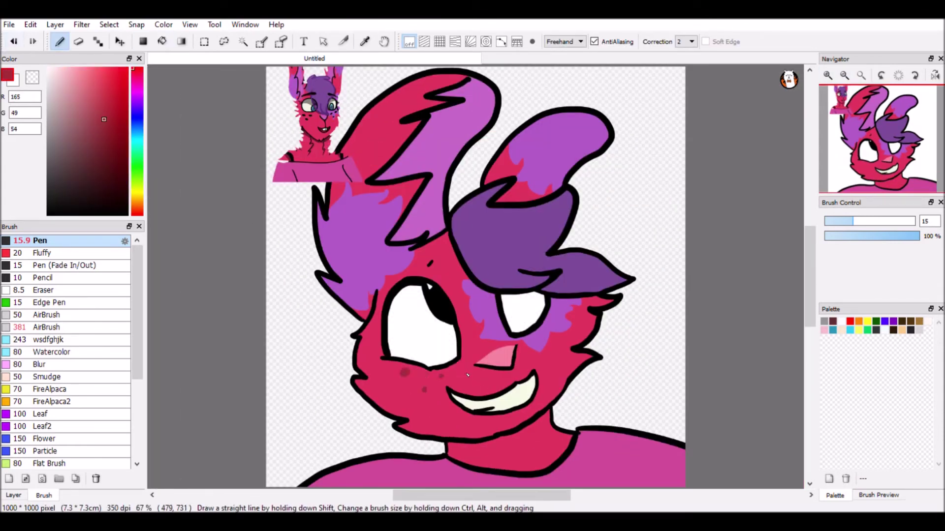
{"action": "left_click", "coordinate": [534, 363]}
{"action": "left_click", "coordinate": [549, 353]}
{"action": "left_click", "coordinate": [560, 339]}
Dot purple (139, 48, 159) freckles on the far cheek's purple patch and try to recolour the freckle straddling its edge
{"action": "left_click", "coordinate": [557, 326], "text": "alt"}
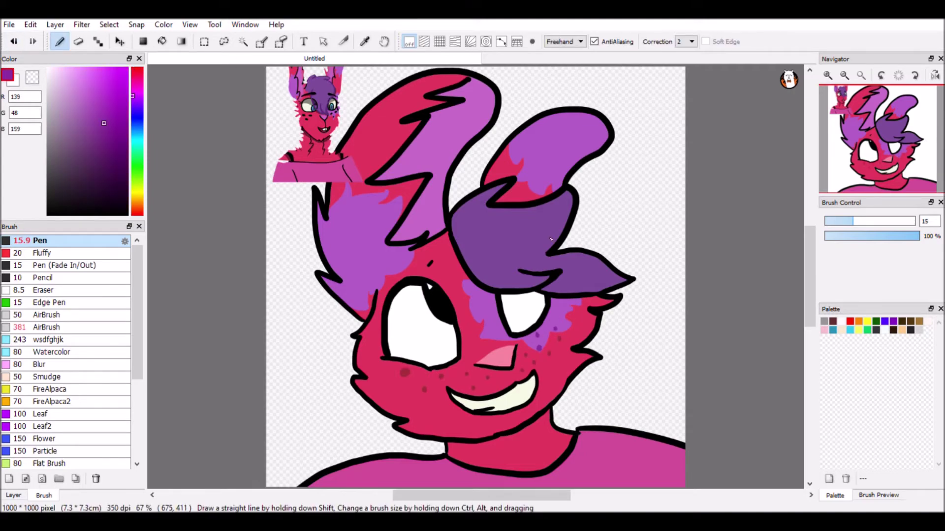
{"action": "scroll", "coordinate": [585, 364], "scroll_direction": "up", "scroll_amount": 5}
{"action": "left_click", "coordinate": [362, 358], "text": "alt"}
{"action": "left_click", "coordinate": [162, 41]}
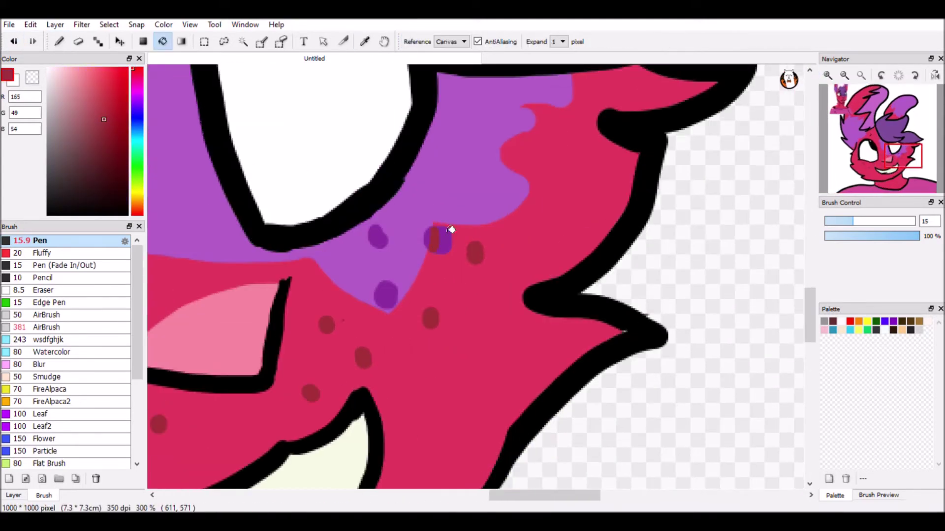
{"action": "left_click", "coordinate": [441, 240]}
{"action": "left_click", "coordinate": [60, 42]}
{"action": "left_click", "coordinate": [13, 496]}
{"action": "left_click", "coordinate": [429, 242]}
{"action": "left_click", "coordinate": [422, 204], "text": "alt"}
{"action": "left_click_drag", "start_coordinate": [424, 207], "coordinate": [432, 264]}
Remove the two-tone edge freckle and repaint it in purple (139, 48, 159) on a new layer with Protect Alpha on
{"action": "left_click", "coordinate": [7, 43]}
{"action": "left_click", "coordinate": [9, 479]}
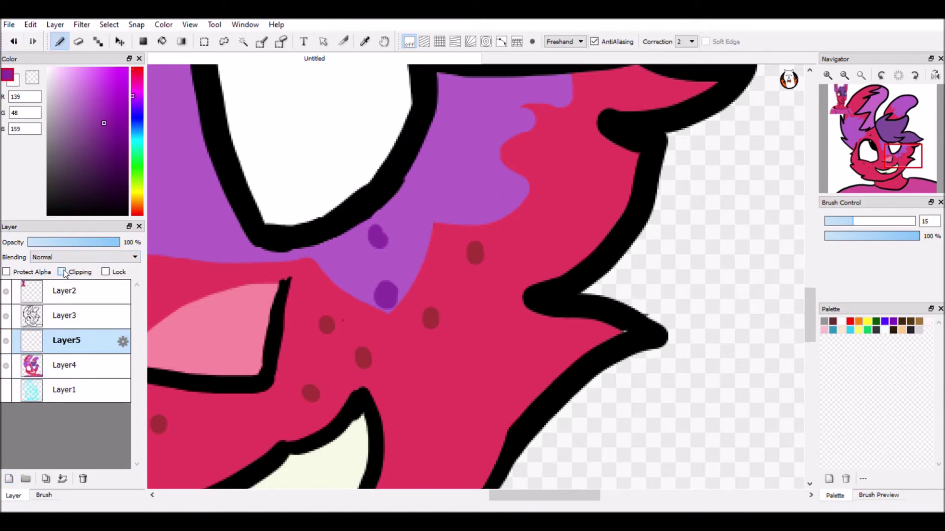
{"action": "left_click", "coordinate": [424, 250]}
{"action": "left_click", "coordinate": [7, 272]}
{"action": "left_click_drag", "start_coordinate": [433, 258], "coordinate": [422, 236]}
{"action": "key", "text": "ctrl+0"}
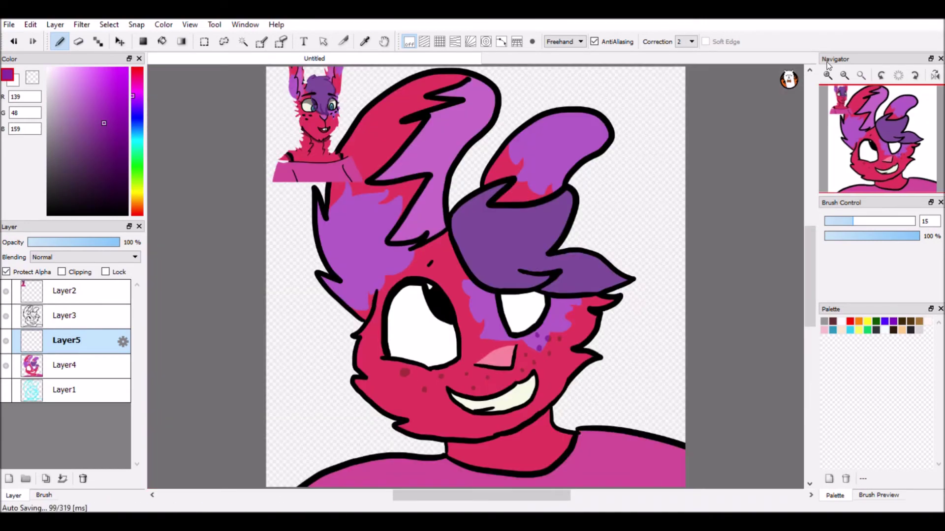
Paint both irises bright blue (16, 192, 240), starting from the reference's eye colour, and extend the near eyebrow in black
{"action": "scroll", "coordinate": [268, 76], "scroll_direction": "up", "scroll_amount": 3}
{"action": "left_click", "coordinate": [365, 42]}
{"action": "left_click", "coordinate": [137, 137]}
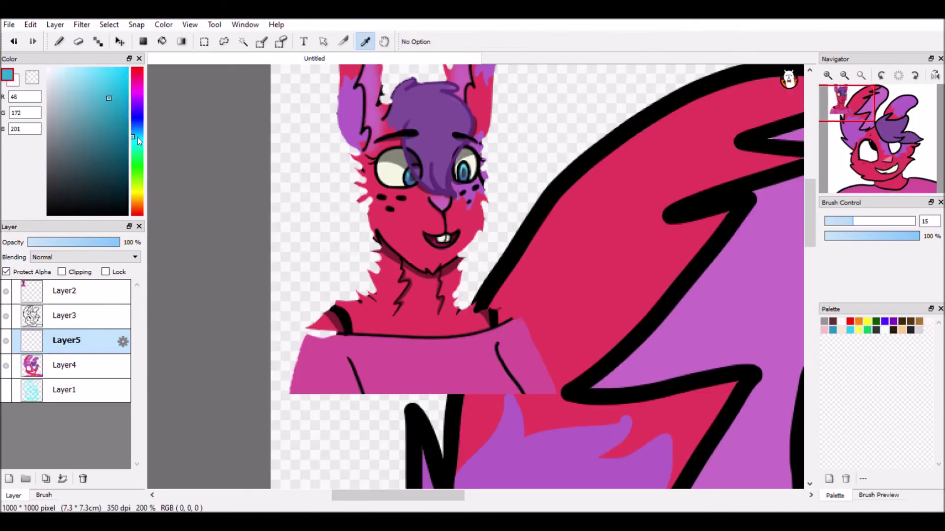
{"action": "left_click", "coordinate": [123, 76]}
{"action": "left_click", "coordinate": [845, 75]}
{"action": "left_click", "coordinate": [59, 41]}
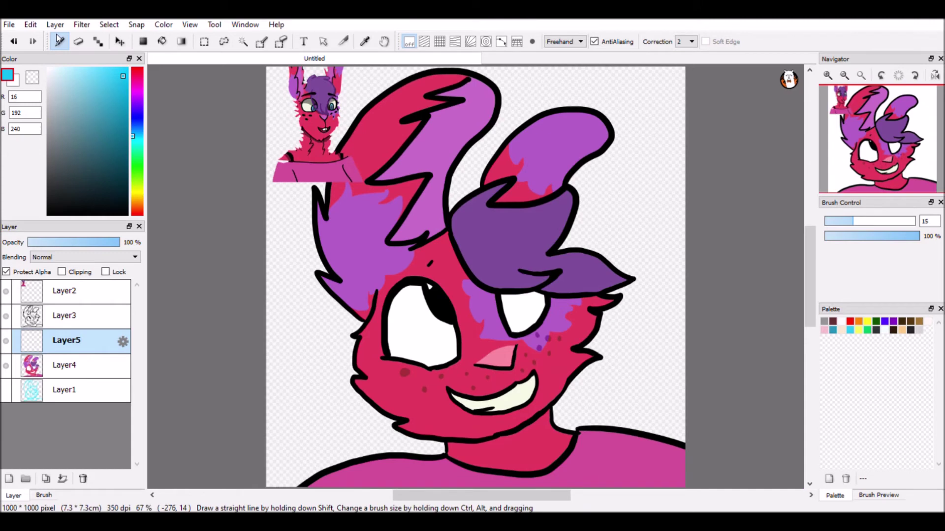
{"action": "key", "text": "ctrl+z"}
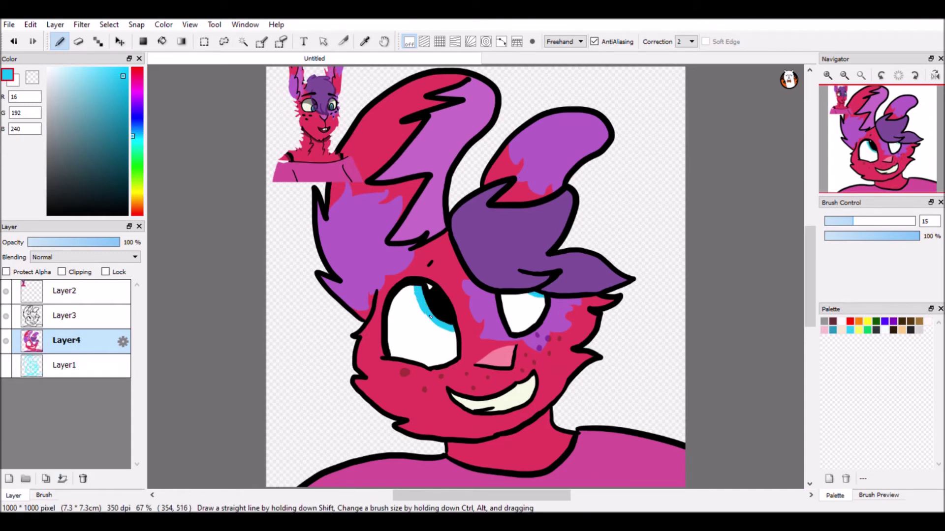
{"action": "left_click", "coordinate": [449, 169], "text": "alt"}
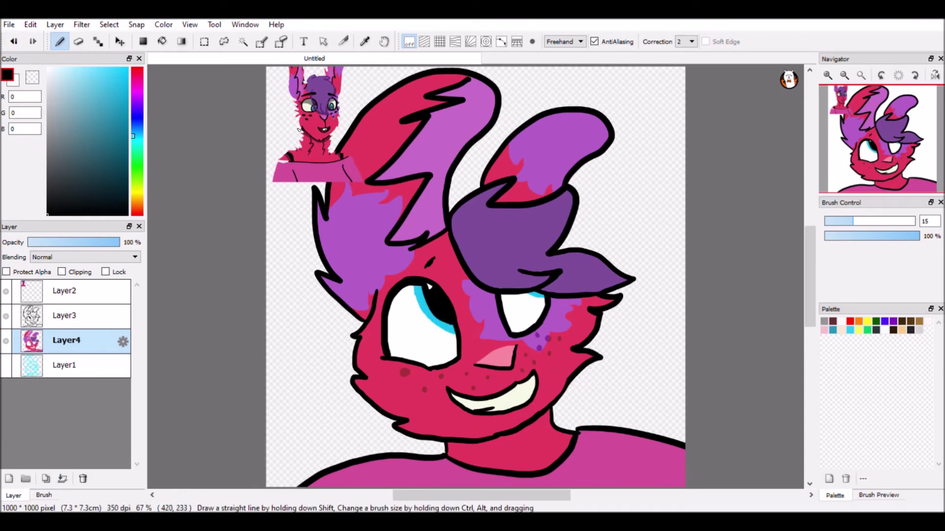
{"action": "left_click_drag", "start_coordinate": [431, 271], "coordinate": [436, 255]}
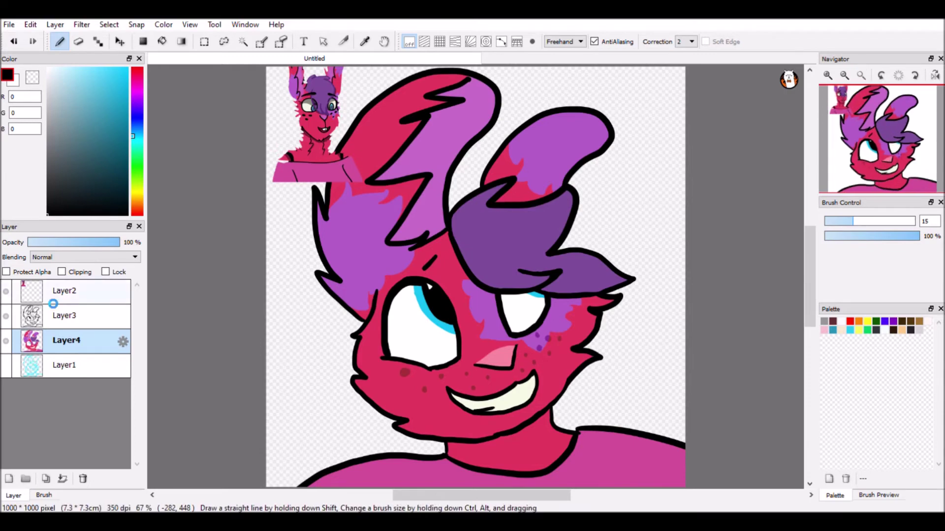
Delete the reference picture's layer and add a new layer between the line art and the colours
{"action": "left_click_drag", "start_coordinate": [64, 291], "coordinate": [82, 479]}
{"action": "left_click", "coordinate": [9, 479]}
Select the face's red fur and shade its lower edge in dark red (160, 15, 40) with the size 381 AirBrush
{"action": "left_click", "coordinate": [137, 73], "text": "alt"}
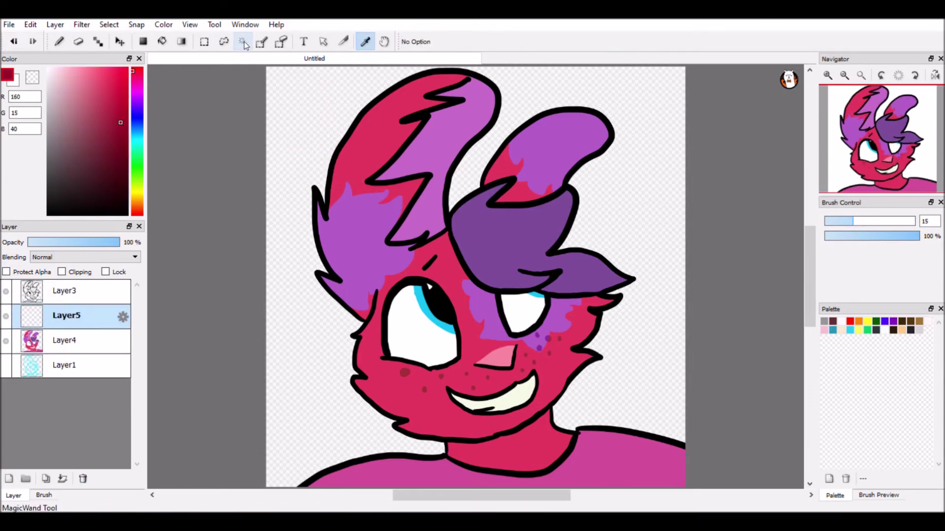
{"action": "left_click", "coordinate": [243, 42]}
{"action": "left_click", "coordinate": [418, 389]}
{"action": "left_click", "coordinate": [59, 41]}
{"action": "left_click", "coordinate": [50, 327]}
Select the small red fur patch at the near ear's base, airbrush it with the same dark red and deselect it
{"action": "left_click", "coordinate": [244, 42]}
{"action": "left_click", "coordinate": [364, 307]}
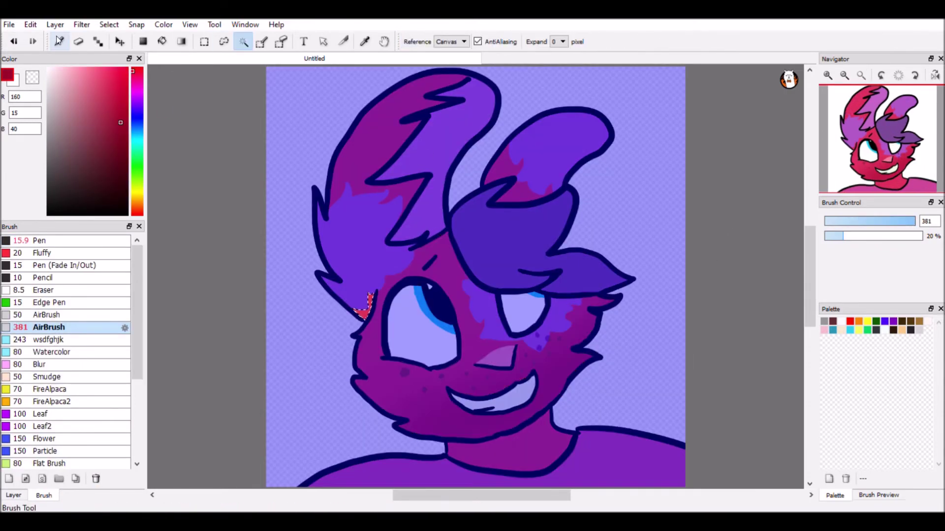
{"action": "left_click", "coordinate": [224, 42]}
{"action": "key", "text": "ctrl+d"}
{"action": "key", "text": "b"}
{"action": "scroll", "coordinate": [556, 296], "scroll_direction": "up", "scroll_amount": 3}
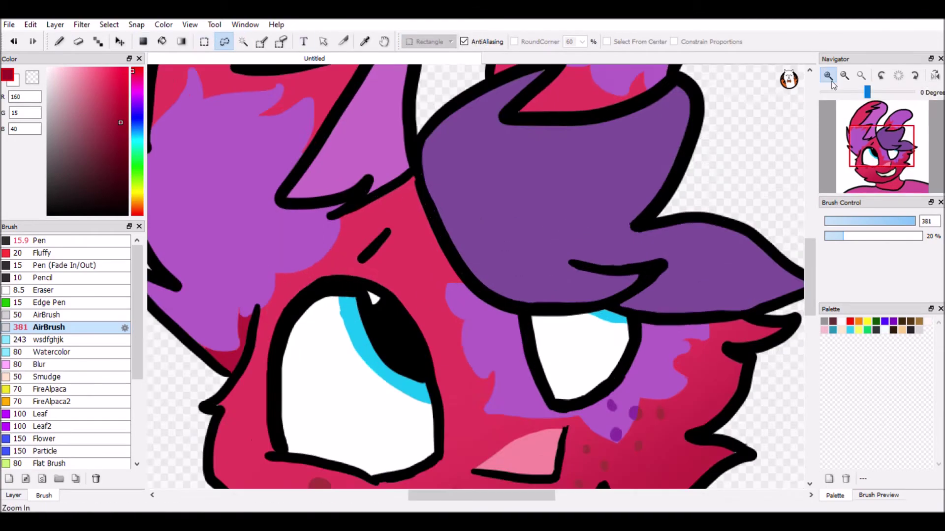
Clip the shading layer to the colours and airbrush darker tones over the ears, hair and shirt, plus light grey (217, 217, 217) in the far eye
{"action": "left_click", "coordinate": [13, 495]}
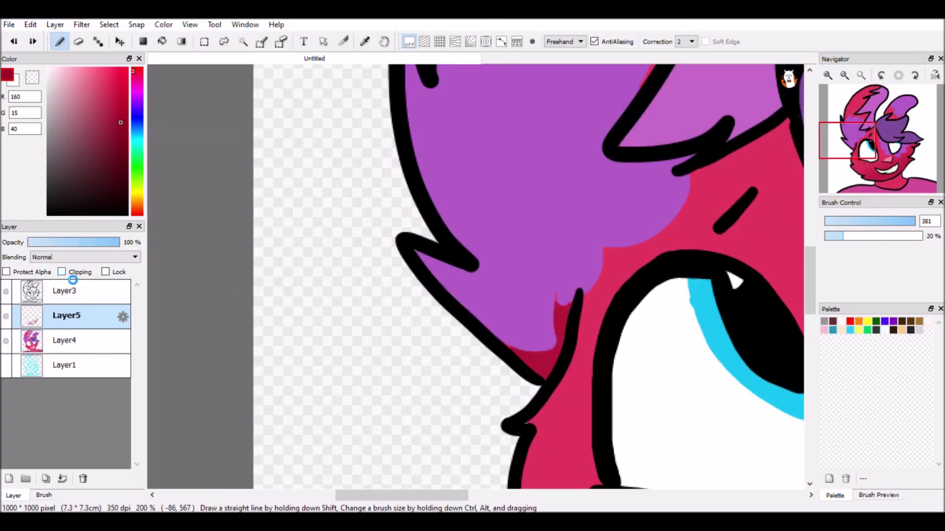
{"action": "key", "text": "b"}
{"action": "left_click", "coordinate": [507, 348], "text": "alt"}
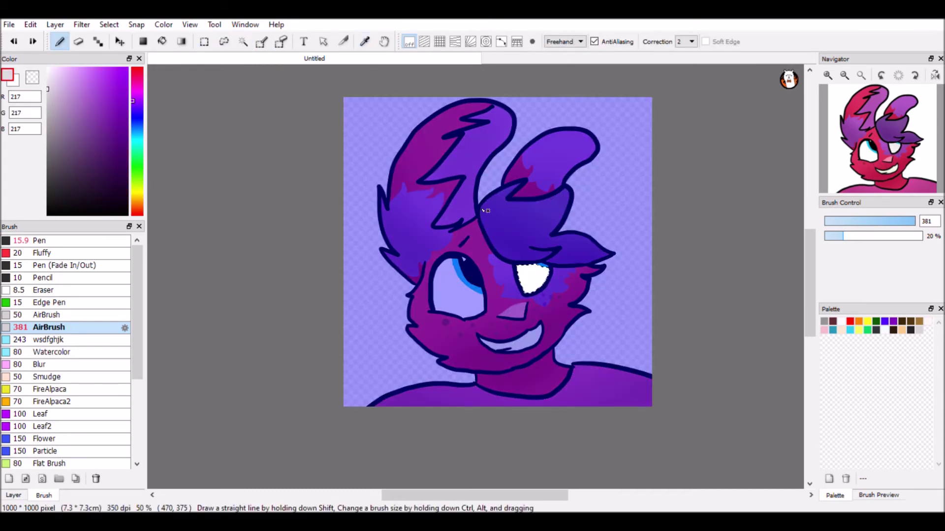
{"action": "left_click", "coordinate": [243, 42]}
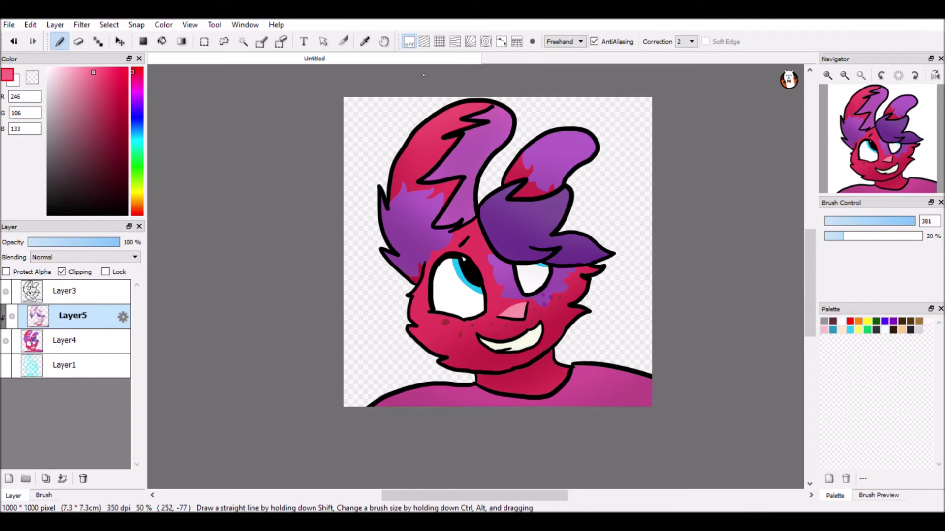
Mark a highlight area on the near ear's red upper part with the Select Pen at size 15
{"action": "left_click", "coordinate": [59, 41]}
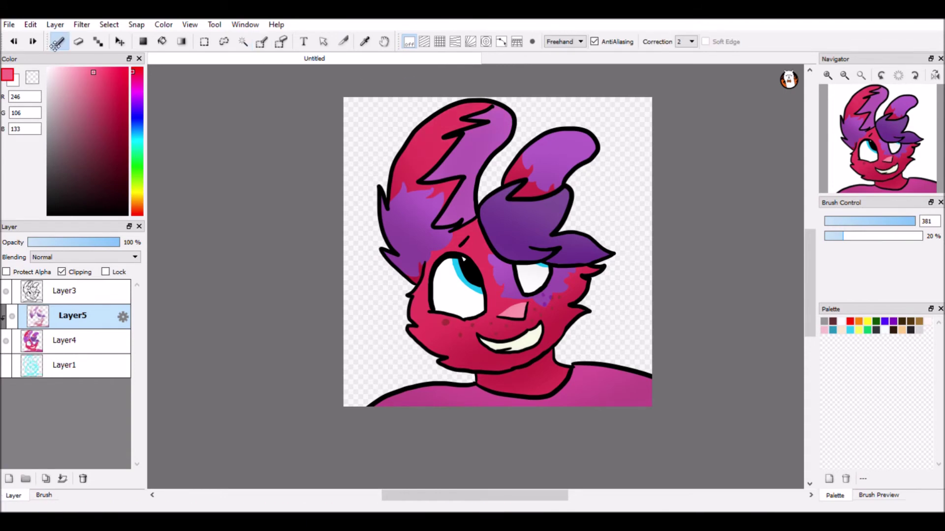
{"action": "left_click", "coordinate": [44, 495]}
{"action": "left_click", "coordinate": [39, 241]}
{"action": "left_click", "coordinate": [261, 42]}
{"action": "left_click_drag", "start_coordinate": [458, 114], "coordinate": [473, 108]}
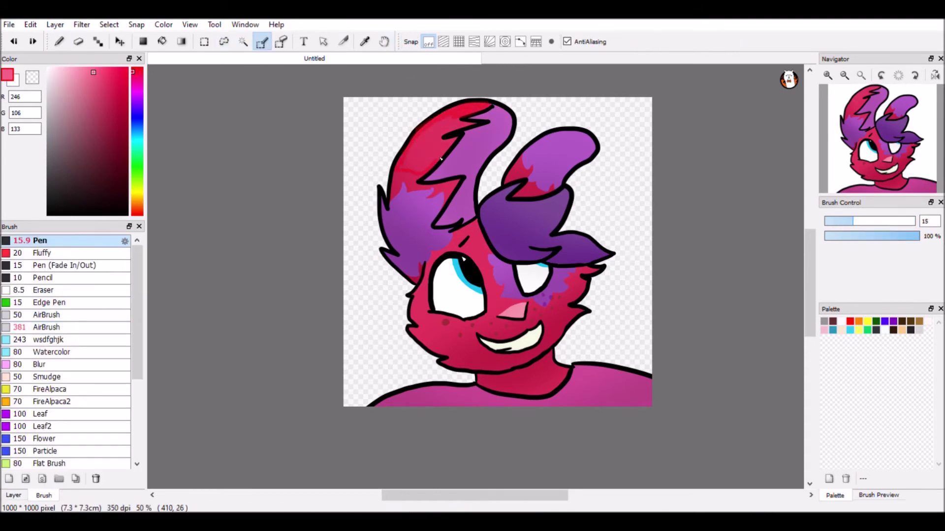
{"action": "scroll", "coordinate": [458, 127], "scroll_direction": "up", "scroll_amount": 3}
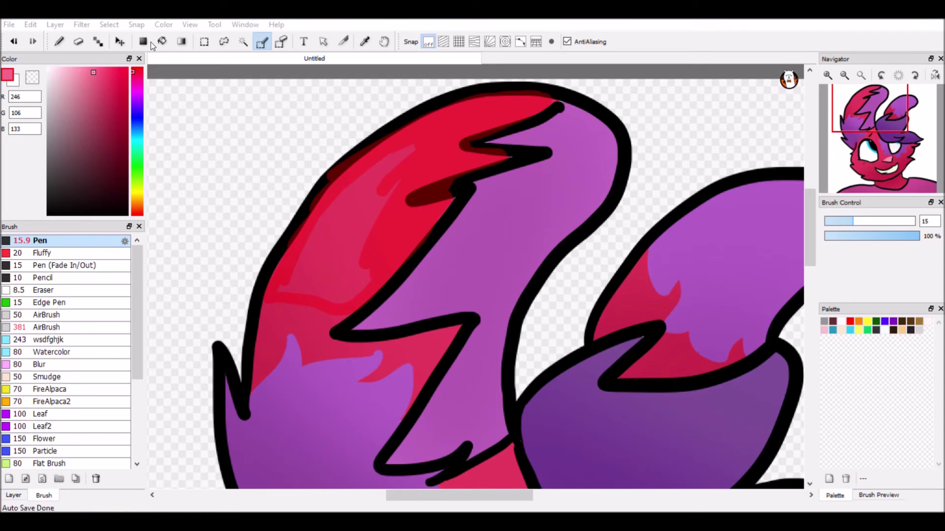
{"action": "mouse_move", "coordinate": [315, 275]}
{"action": "left_mouse_down"}
{"action": "mouse_move", "coordinate": [393, 162]}
{"action": "mouse_move", "coordinate": [374, 207]}
{"action": "left_mouse_up"}
Airbrush a light pink (246, 106, 133) highlight at size 381 onto the marked part of the near ear
{"action": "scroll", "coordinate": [344, 221], "scroll_direction": "down", "scroll_amount": 3}
{"action": "left_click", "coordinate": [262, 42]}
{"action": "left_click", "coordinate": [49, 327]}
{"action": "left_click_drag", "start_coordinate": [384, 128], "coordinate": [458, 78]}
{"action": "left_click", "coordinate": [224, 42]}
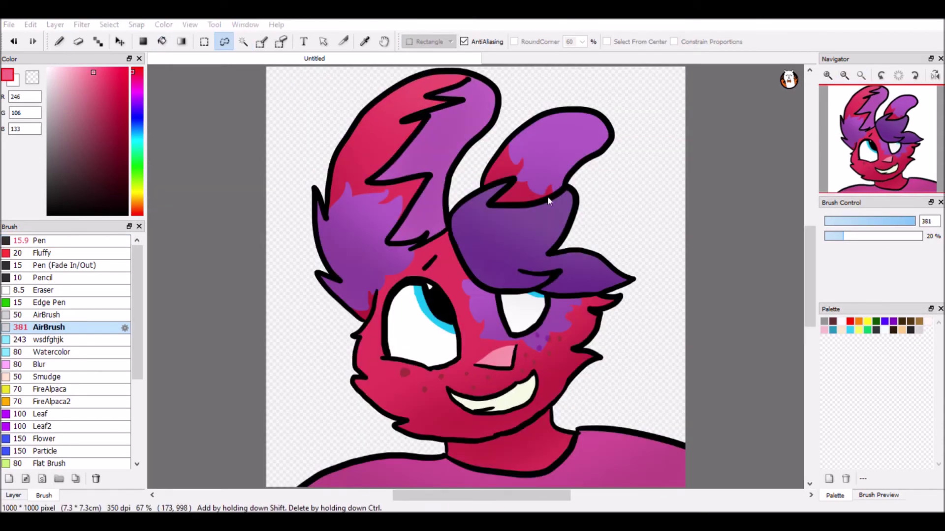
Sample the far ear's purple (178, 96, 197) and mark the ear's purple area with the Select Pen
{"action": "left_click", "coordinate": [365, 41]}
{"action": "left_click", "coordinate": [542, 148]}
{"action": "left_click_drag", "start_coordinate": [536, 118], "coordinate": [606, 128]}
{"action": "left_click", "coordinate": [261, 41]}
{"action": "left_click", "coordinate": [40, 241]}
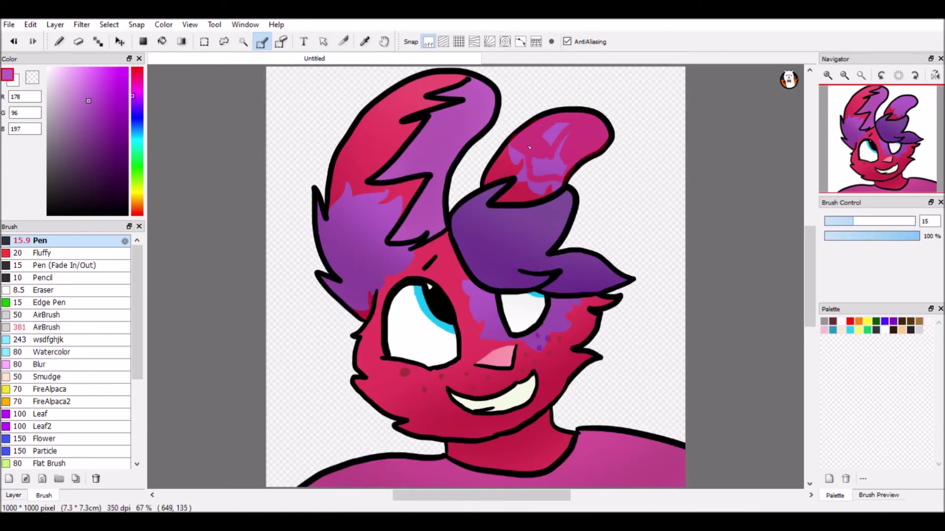
{"action": "left_click_drag", "start_coordinate": [549, 169], "coordinate": [590, 133]}
Airbrush a brighter purple (204, 103, 226) highlight at size 381 onto the far ear's upper part
{"action": "left_click", "coordinate": [48, 327]}
{"action": "left_click", "coordinate": [59, 42]}
{"action": "left_click", "coordinate": [243, 42]}
{"action": "left_click", "coordinate": [223, 41]}
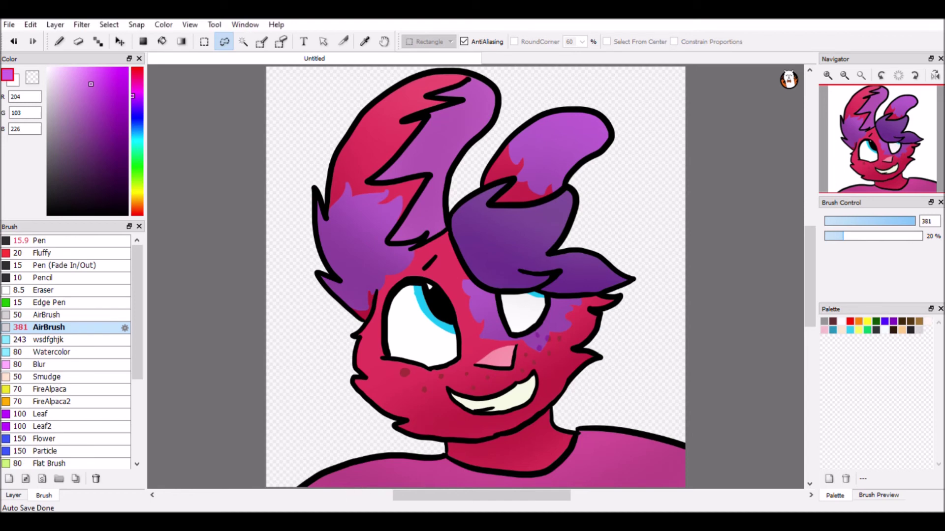
{"action": "left_click", "coordinate": [461, 226]}
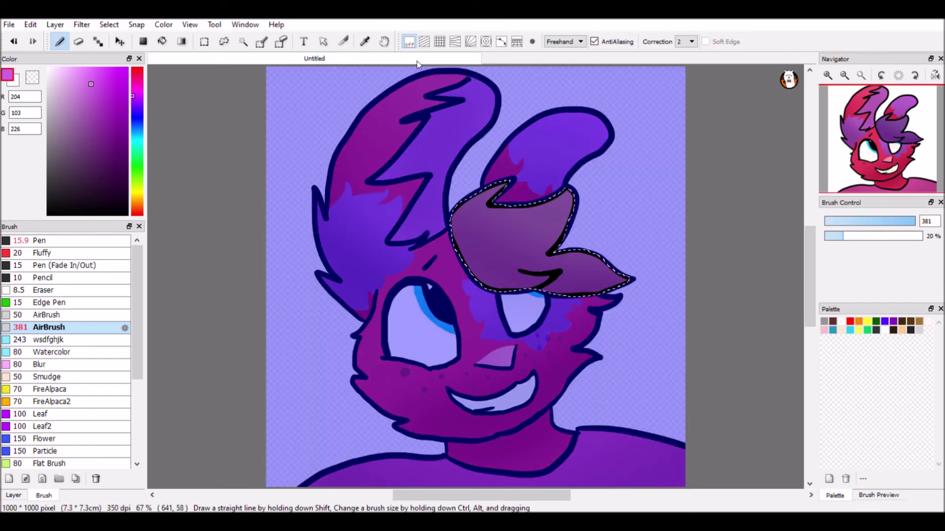
{"action": "key", "text": "ctrl+d"}
{"action": "key", "text": "w"}
{"action": "left_click", "coordinate": [60, 42]}
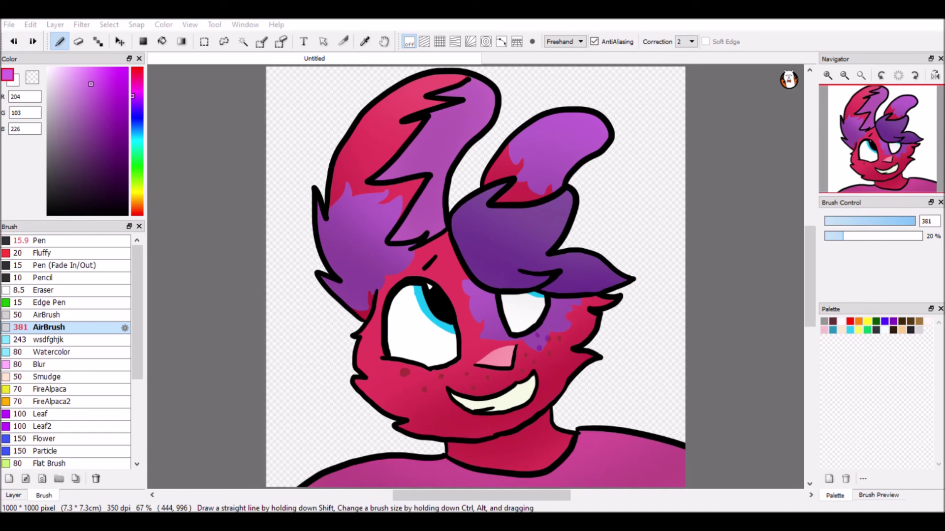
Add a layer beneath the character's colours and fill it with light orange (255, 206, 148) while the other layers are hidden
{"action": "left_click", "coordinate": [13, 495]}
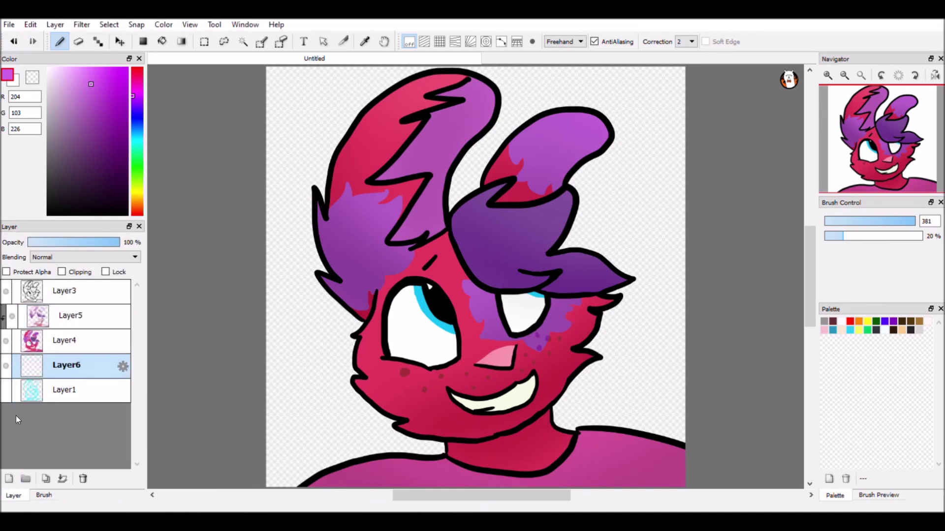
{"action": "left_click_drag", "start_coordinate": [6, 291], "coordinate": [5, 390]}
{"action": "left_click", "coordinate": [162, 41]}
{"action": "left_click_drag", "start_coordinate": [136, 96], "coordinate": [139, 207]}
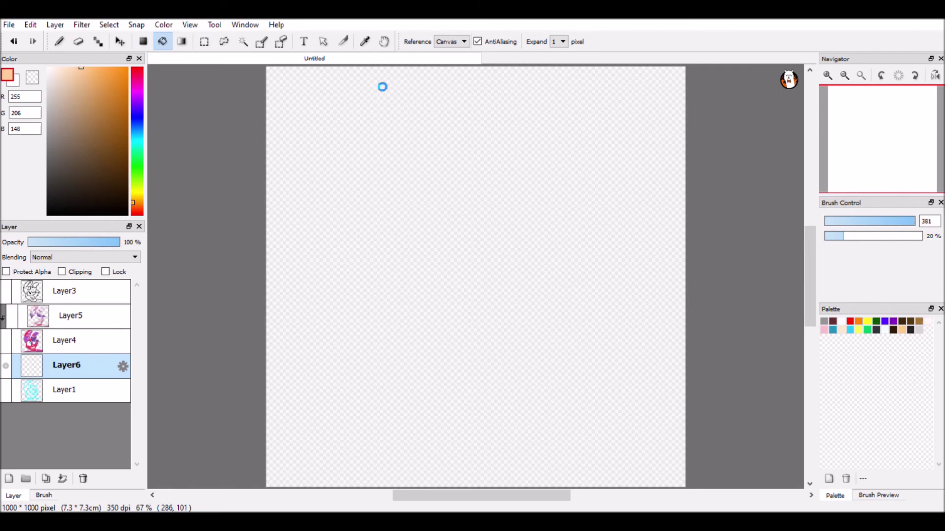
{"action": "left_click", "coordinate": [382, 87]}
{"action": "left_click_drag", "start_coordinate": [6, 291], "coordinate": [6, 341]}
Mix a very pale pink (252, 239, 251) and choose the size 50 AirBrush for background clouds
{"action": "left_click", "coordinate": [59, 42]}
{"action": "left_click", "coordinate": [132, 91]}
{"action": "left_click", "coordinate": [51, 69]}
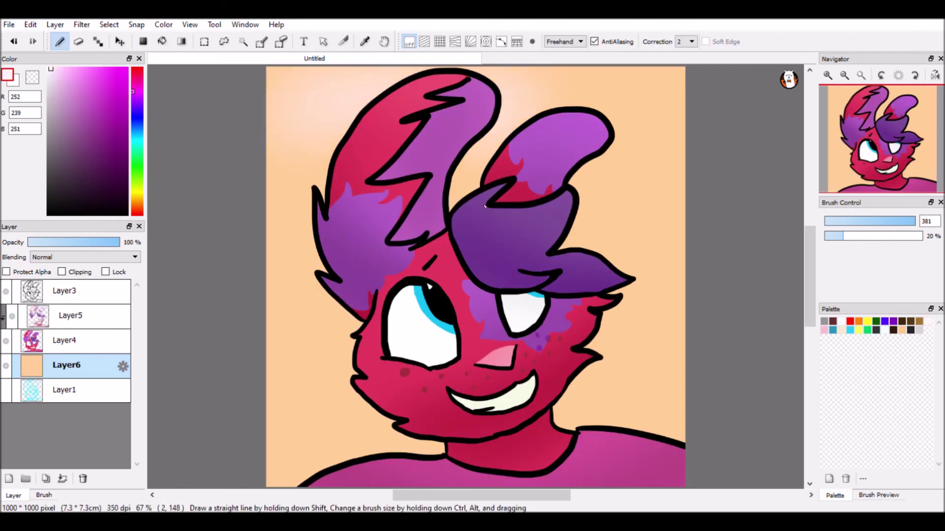
{"action": "left_click", "coordinate": [44, 495]}
{"action": "left_click", "coordinate": [49, 315]}
Try to airbrush and fill pale pink clouds around the head directly on the orange background layer
{"action": "left_click_drag", "start_coordinate": [465, 155], "coordinate": [467, 194]}
{"action": "left_click_drag", "start_coordinate": [276, 246], "coordinate": [374, 88]}
{"action": "left_click_drag", "start_coordinate": [276, 118], "coordinate": [297, 101]}
{"action": "left_click_drag", "start_coordinate": [457, 157], "coordinate": [465, 189]}
{"action": "left_click_drag", "start_coordinate": [268, 266], "coordinate": [310, 236]}
{"action": "left_click_drag", "start_coordinate": [600, 329], "coordinate": [684, 319]}
{"action": "left_click_drag", "start_coordinate": [605, 256], "coordinate": [684, 246]}
{"action": "key", "text": "g"}
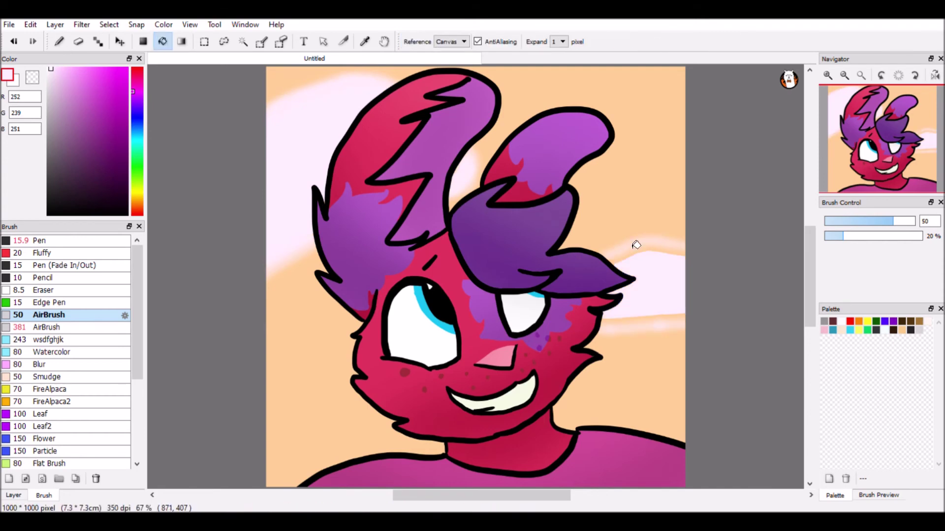
Undo all the cloud strokes and fills on the orange background layer
{"action": "key", "text": "b"}
{"action": "key", "text": "ctrl+z"}
{"action": "key", "text": "ctrl+z"}
{"action": "key", "text": "ctrl+z"}
{"action": "left_click", "coordinate": [13, 495]}
{"action": "key", "text": "ctrl+y"}
{"action": "left_click", "coordinate": [43, 495]}
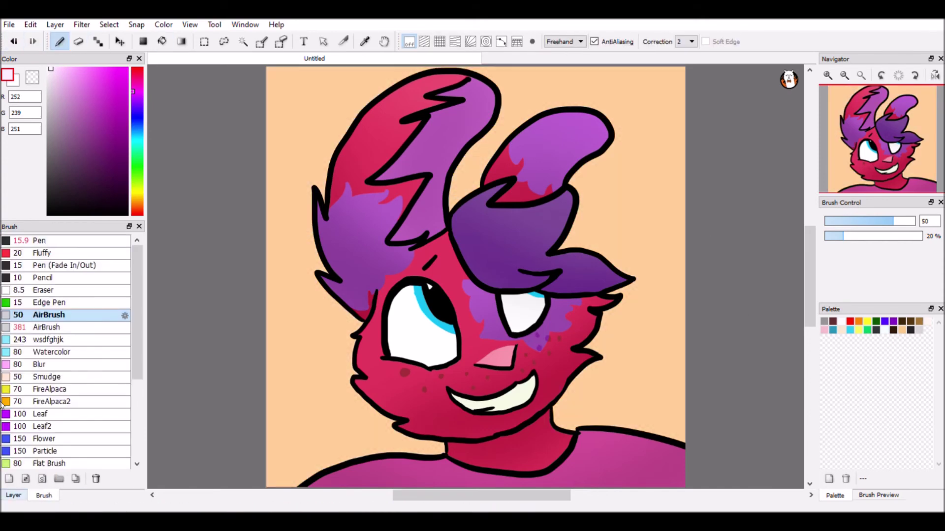
Add a layer above the orange background and airbrush pale pink cloud outlines at size 50 beside the head and between the ears
{"action": "left_click", "coordinate": [42, 253]}
{"action": "left_click", "coordinate": [13, 495]}
{"action": "key", "text": "ctrl+y"}
{"action": "key", "text": "ctrl+y"}
Fill the outlined clouds with the pale pink and add another filled cloud beside the far cheek
{"action": "key", "text": "g"}
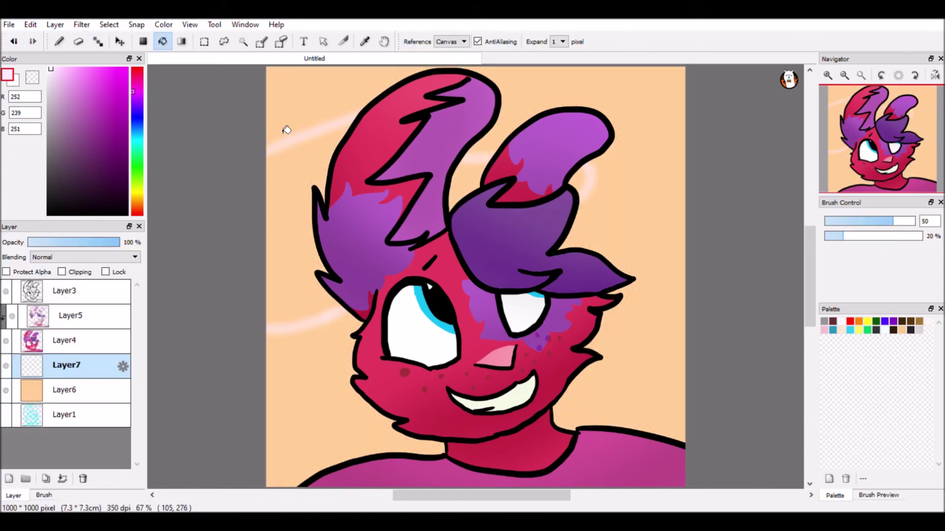
{"action": "key", "text": "ctrl+y"}
{"action": "key", "text": "ctrl+y"}
{"action": "key", "text": "b"}
{"action": "key", "text": "g"}
{"action": "key", "text": "ctrl+y"}
{"action": "key", "text": "b"}
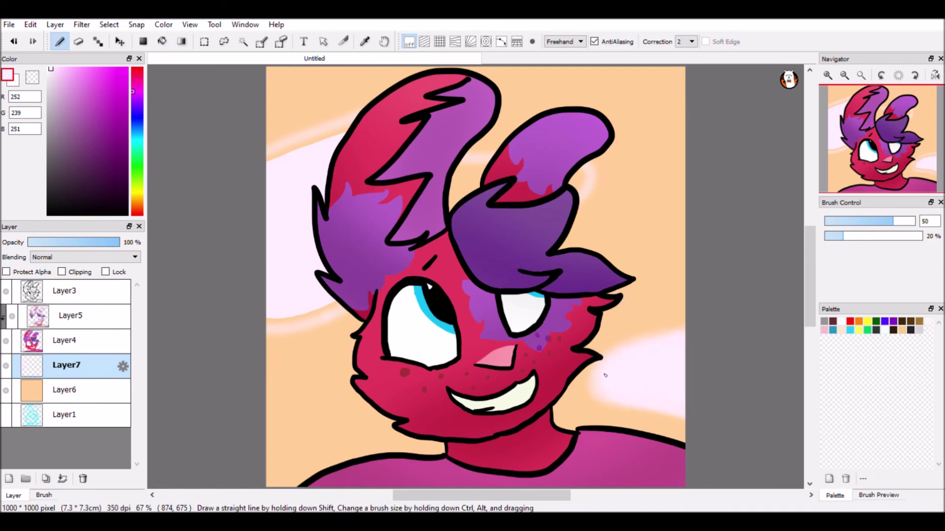
{"action": "key", "text": "g"}
{"action": "key", "text": "ctrl+y"}
{"action": "key", "text": "b"}
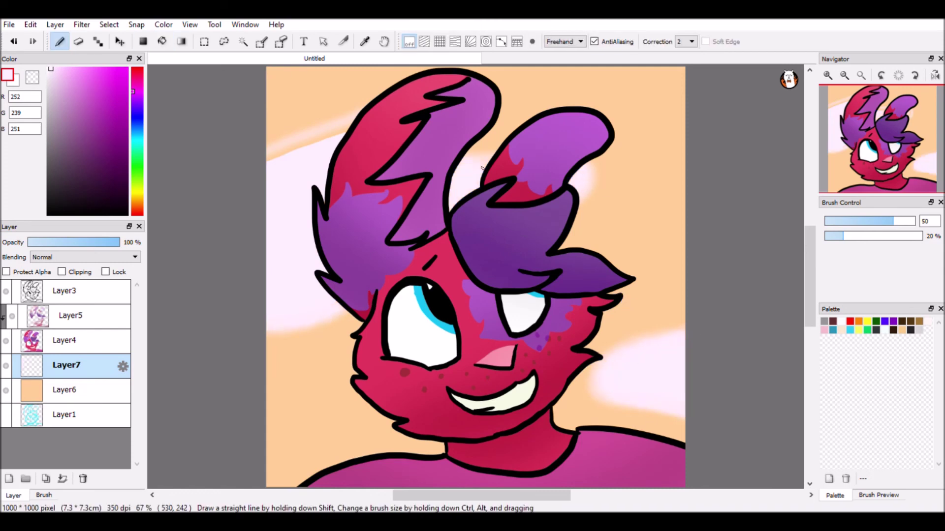
Airbrush turquoise at size 381 across the upper part of the orange background layer
{"action": "left_click", "coordinate": [64, 390]}
{"action": "left_click", "coordinate": [44, 495]}
{"action": "left_click", "coordinate": [49, 327]}
{"action": "left_click", "coordinate": [132, 139]}
{"action": "left_click", "coordinate": [78, 68]}
{"action": "mouse_move", "coordinate": [679, 84]}
{"action": "left_mouse_down"}
{"action": "mouse_move", "coordinate": [272, 98]}
{"action": "mouse_move", "coordinate": [492, 113]}
{"action": "mouse_move", "coordinate": [679, 157]}
{"action": "left_mouse_up"}
Airbrush a purple band (RGB 119, 0, 198) across the middle of the sky on the background layer
{"action": "left_click", "coordinate": [133, 101]}
{"action": "left_click", "coordinate": [127, 101]}
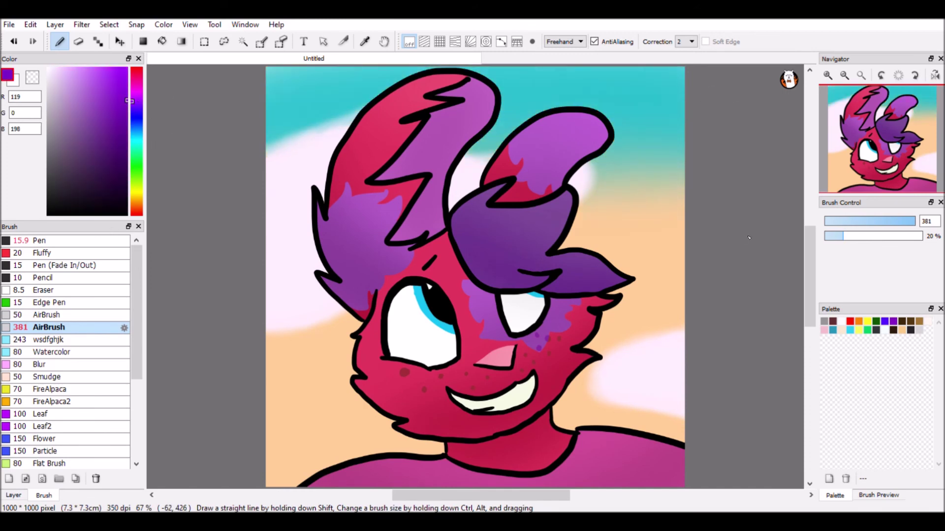
{"action": "left_click_drag", "start_coordinate": [679, 221], "coordinate": [276, 344]}
{"action": "left_click_drag", "start_coordinate": [684, 246], "coordinate": [295, 374]}
Airbrush bright pink (RGB 255, 82, 236) over the purple band beside the smaller ear and behind the hair
{"action": "left_click", "coordinate": [136, 94]}
{"action": "left_click_drag", "start_coordinate": [684, 197], "coordinate": [492, 148]}
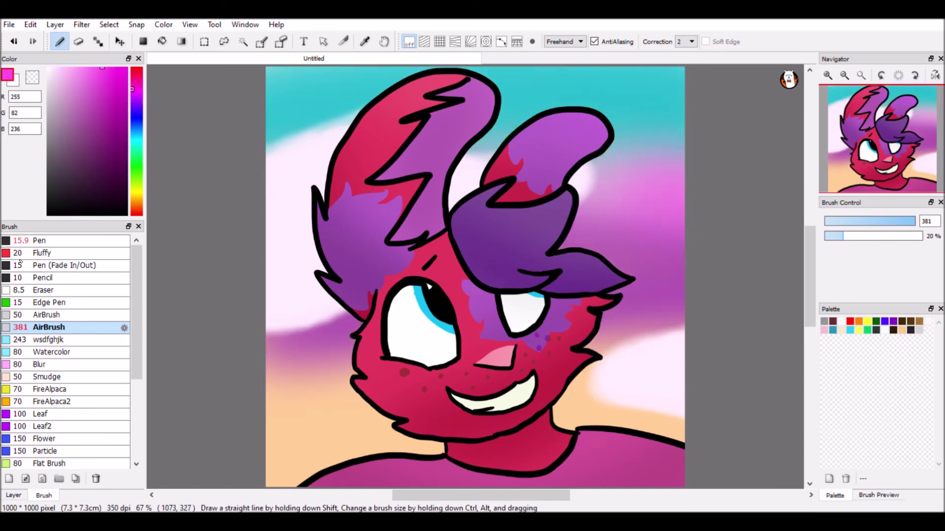
{"action": "left_click", "coordinate": [102, 67]}
{"action": "left_click_drag", "start_coordinate": [679, 148], "coordinate": [465, 253]}
Airbrush muted yellow below the purple band and orange (RGB 245, 183, 85) across the lower part of the background
{"action": "left_click", "coordinate": [137, 189]}
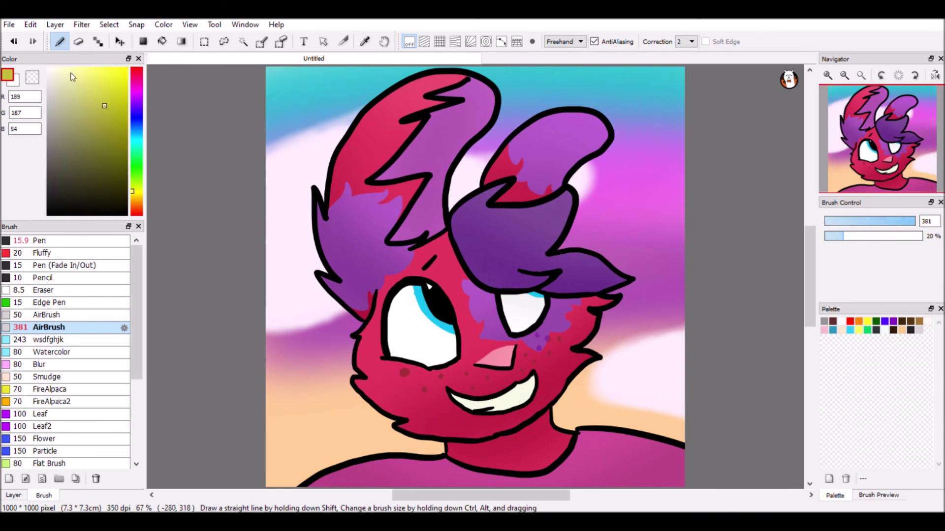
{"action": "left_click_drag", "start_coordinate": [275, 374], "coordinate": [684, 315]}
{"action": "left_click", "coordinate": [138, 200]}
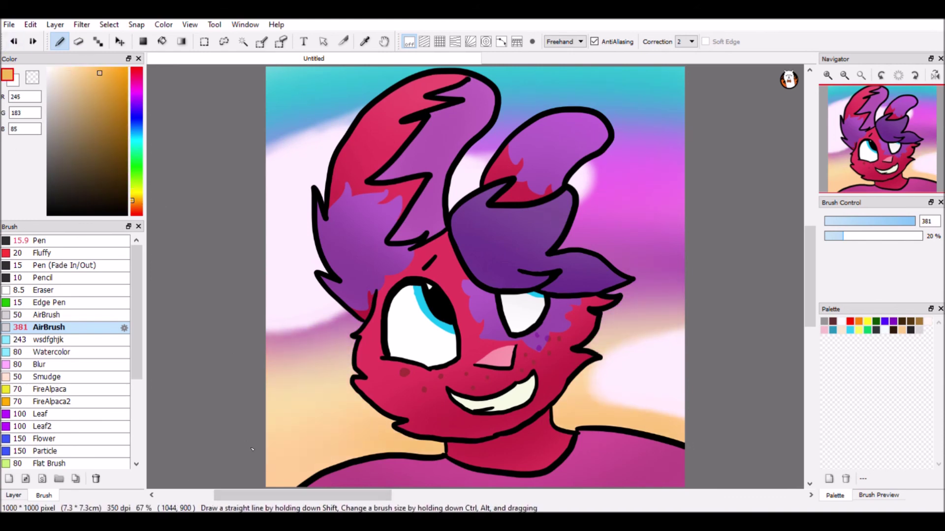
Paint salmon-pink swirls and wavy lines (RGB 252, 138, 155) across the sky with the size 50 airbrush
{"action": "left_click", "coordinate": [49, 315]}
{"action": "left_click", "coordinate": [52, 69]}
{"action": "left_click", "coordinate": [137, 91]}
{"action": "left_click", "coordinate": [136, 70]}
{"action": "left_click", "coordinate": [84, 69]}
{"action": "left_click_drag", "start_coordinate": [682, 242], "coordinate": [660, 268]}
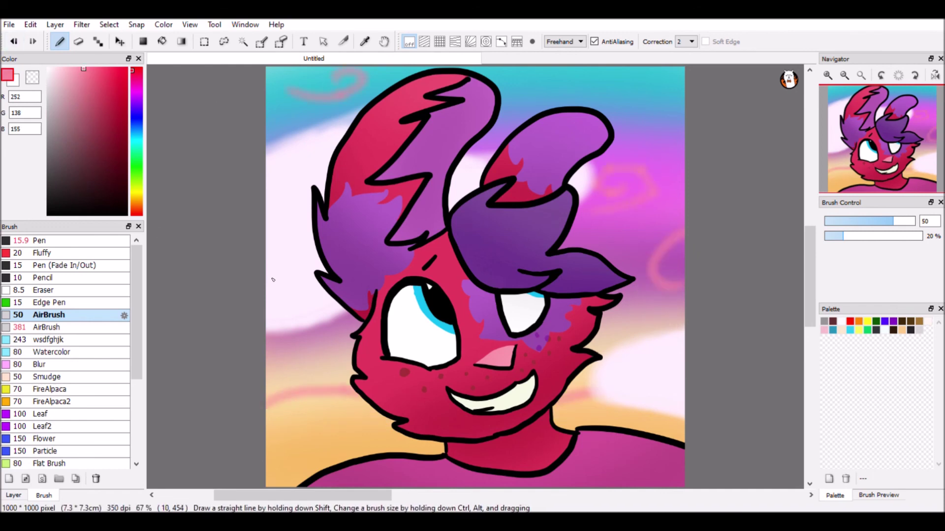
Choose pale yellow (RGB 243, 242, 169) and try airbrushing a size 381 highlight over the character's near side on its colour layer
{"action": "left_click", "coordinate": [13, 495]}
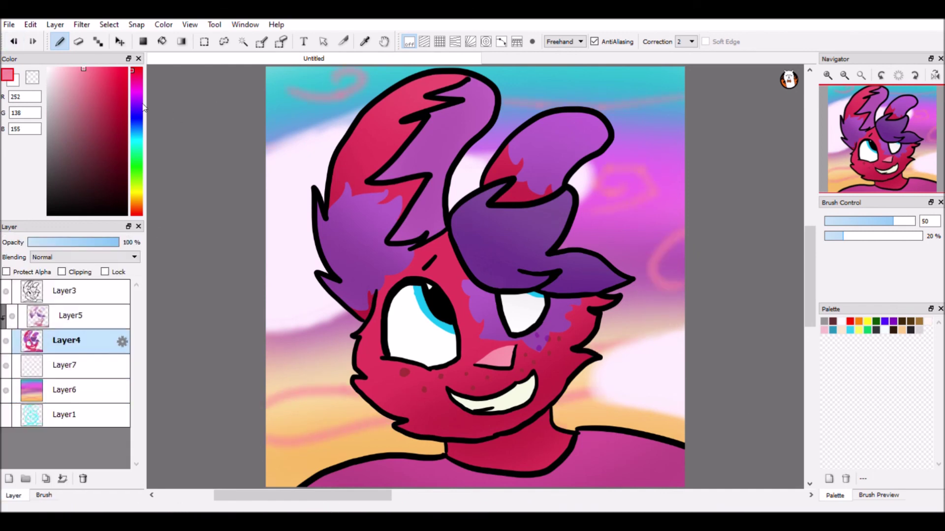
{"action": "left_click", "coordinate": [97, 77]}
{"action": "left_click", "coordinate": [135, 188]}
{"action": "left_click", "coordinate": [44, 495]}
{"action": "left_click", "coordinate": [13, 495]}
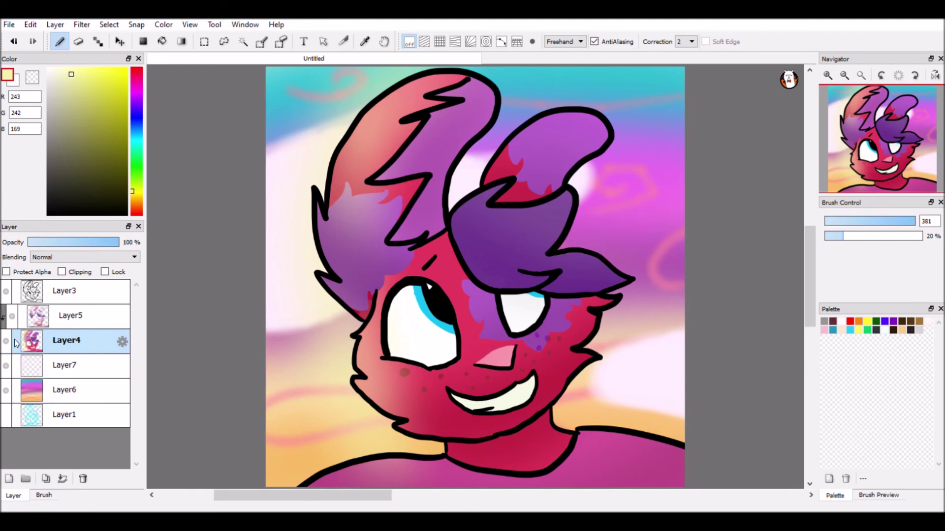
Add a layer above the line art and airbrush pale yellow highlights at size 381 around the ears, hair and cheeks
{"action": "left_click", "coordinate": [73, 315]}
{"action": "left_click", "coordinate": [61, 272]}
{"action": "scroll", "coordinate": [283, 209], "scroll_direction": "down", "scroll_amount": 2}
{"action": "left_click", "coordinate": [59, 300]}
{"action": "key", "text": "ctrl+shift+n"}
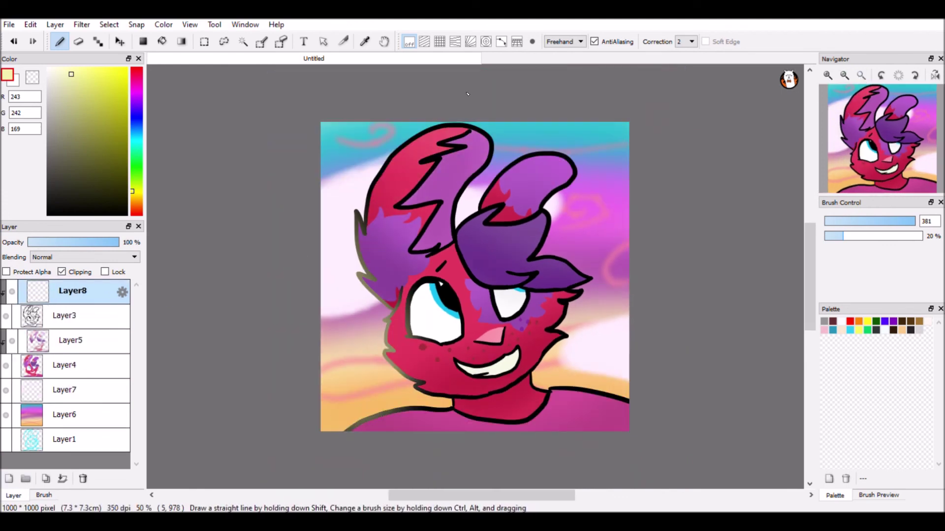
{"action": "mouse_move", "coordinate": [487, 178]}
{"action": "left_mouse_down"}
{"action": "mouse_move", "coordinate": [585, 206]}
{"action": "mouse_move", "coordinate": [593, 364]}
{"action": "left_mouse_up"}
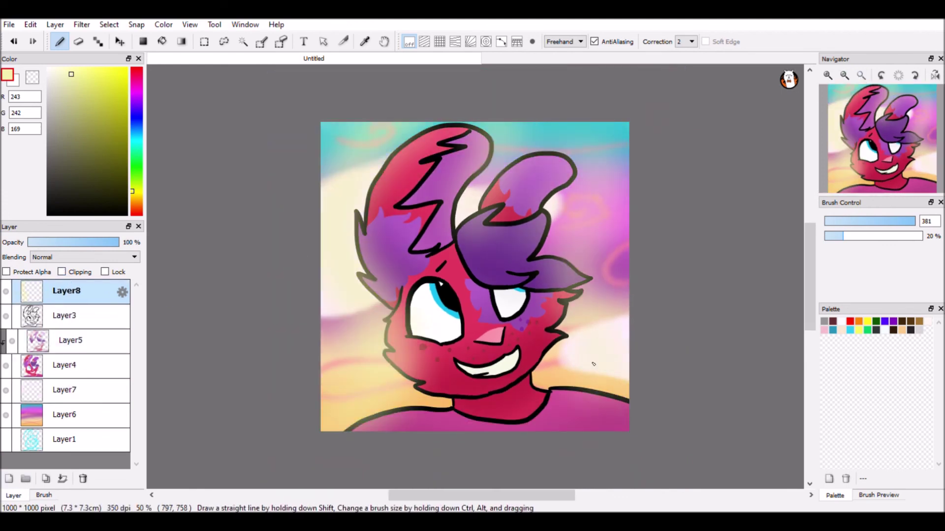
Clip the highlights to the merged character layers, then merge everything except the hidden sketch into the background layer
{"action": "left_click", "coordinate": [72, 340]}
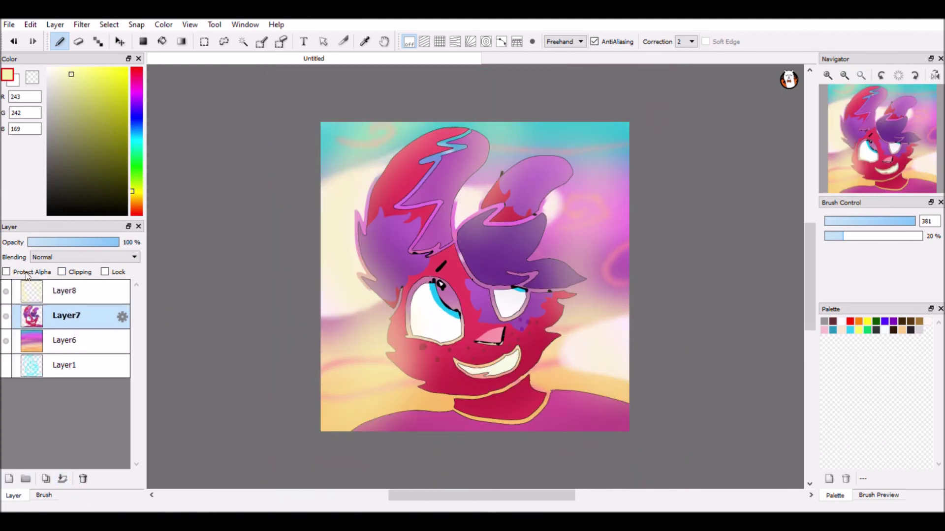
{"action": "left_click", "coordinate": [62, 478]}
{"action": "key", "text": "e"}
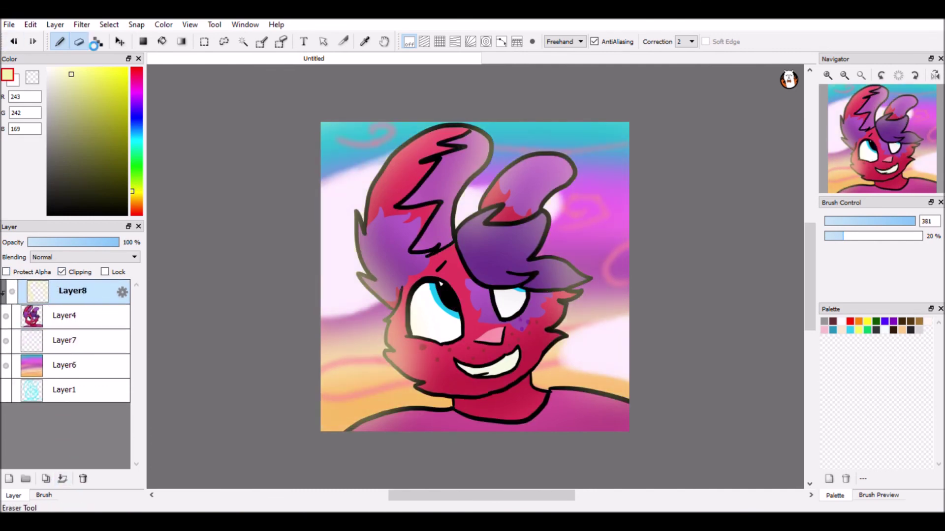
{"action": "key", "text": "b"}
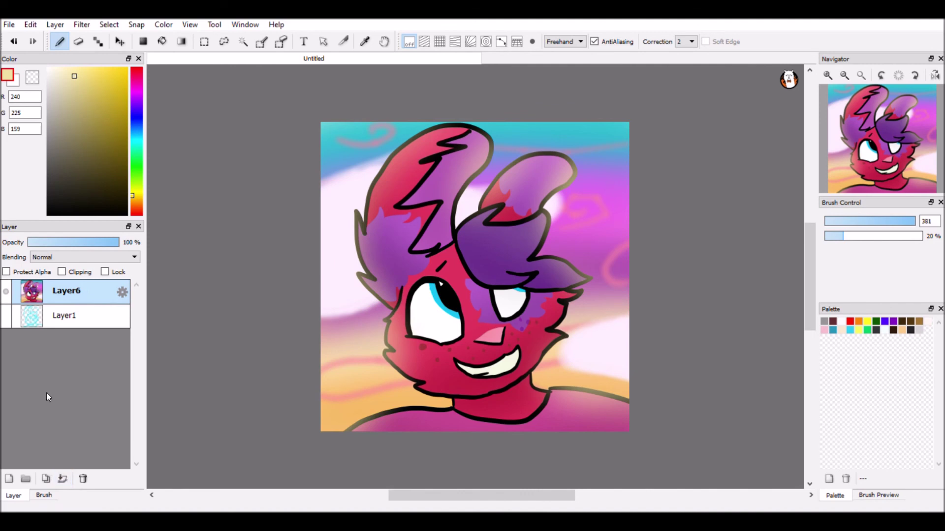
Write the artist's signature in white with the Fluffy brush at size 8 in the picture's lower-left corner
{"action": "left_click", "coordinate": [44, 495]}
{"action": "left_click", "coordinate": [44, 253]}
{"action": "left_click", "coordinate": [928, 221]}
{"action": "type", "text": "7"}
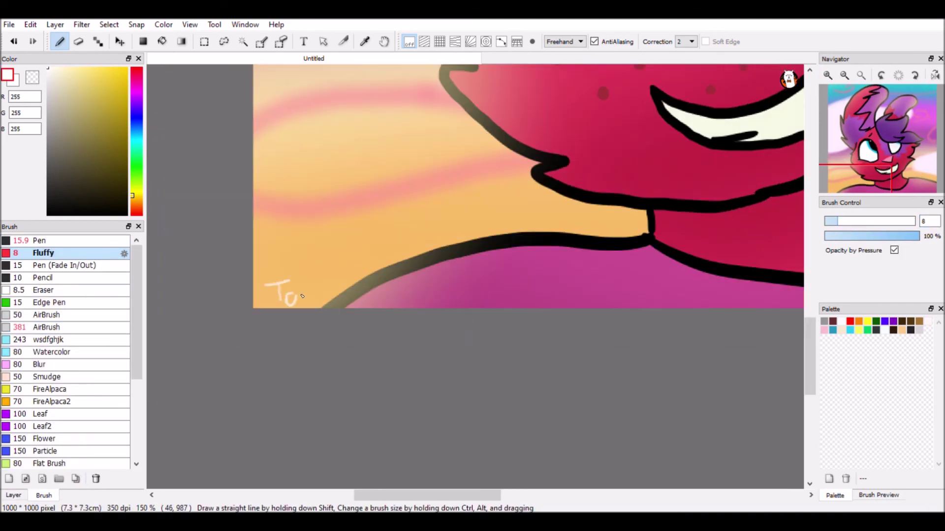
{"action": "left_click_drag", "start_coordinate": [305, 295], "coordinate": [480, 295]}
{"action": "left_click", "coordinate": [844, 76]}
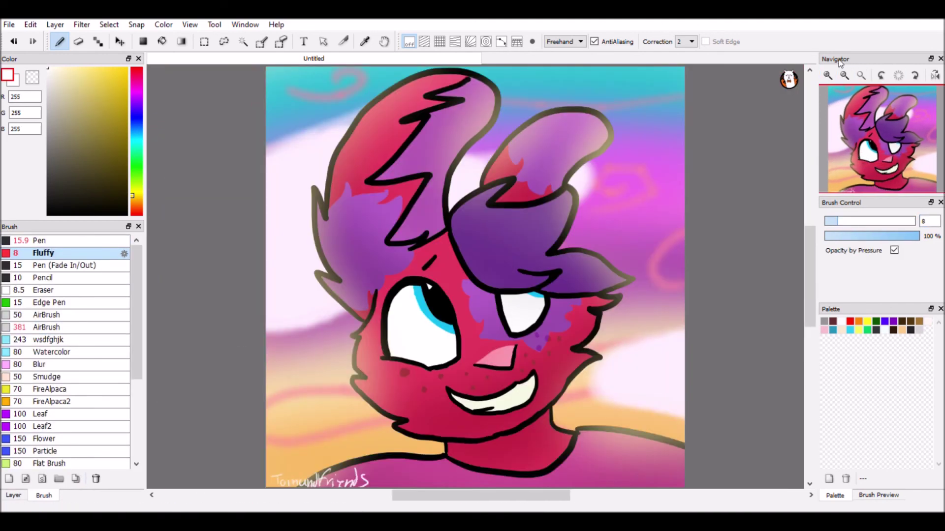